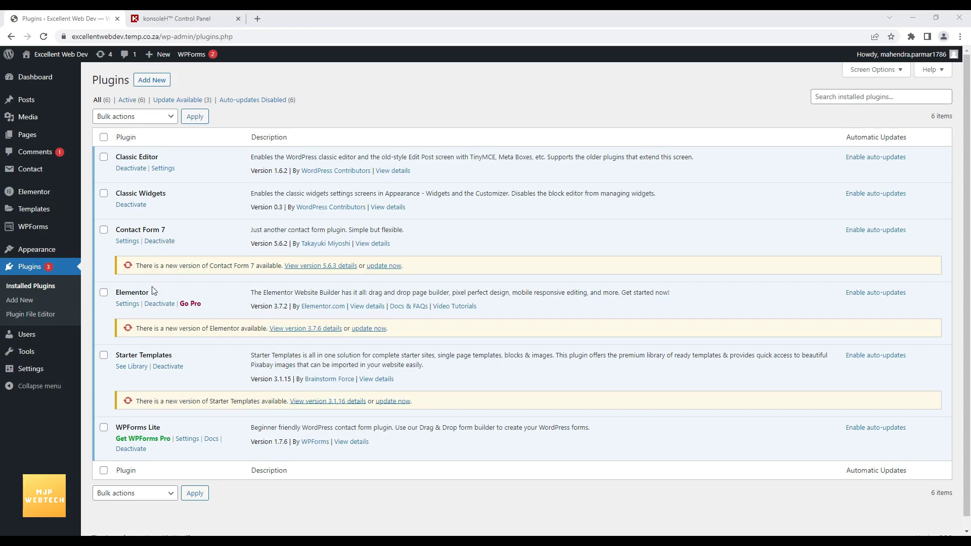
{"action": "left_click_drag", "start_coordinate": [150, 292], "coordinate": [117, 292]}
{"action": "left_click_drag", "start_coordinate": [174, 354], "coordinate": [117, 355]}
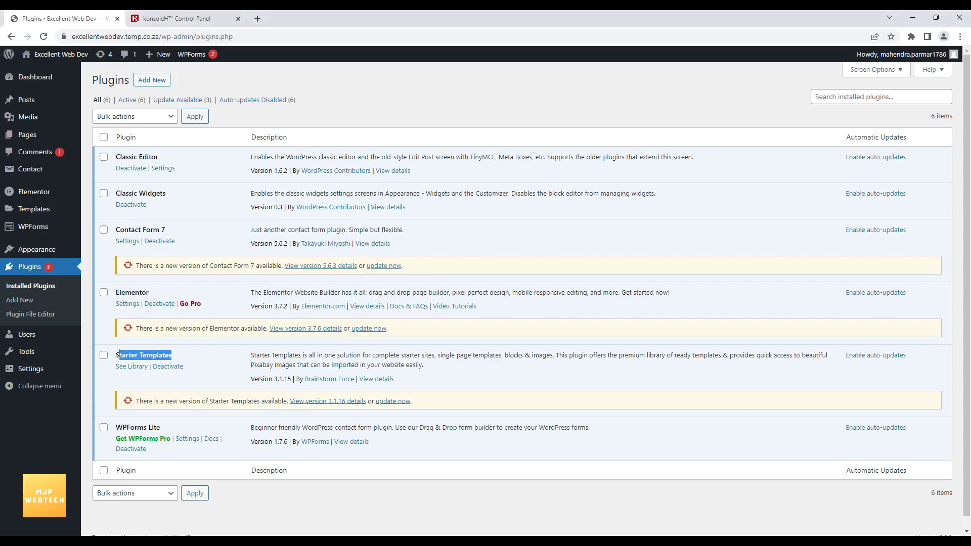
{"action": "left_click", "coordinate": [212, 356]}
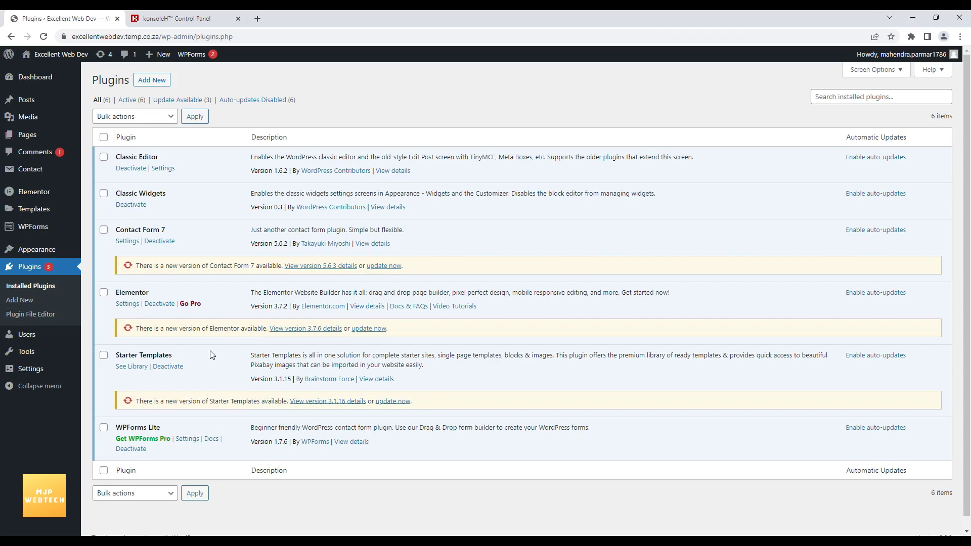
Switch to the konsoleH Control Panel and locate the plugins folder inside wp-content
{"action": "left_click", "coordinate": [185, 16]}
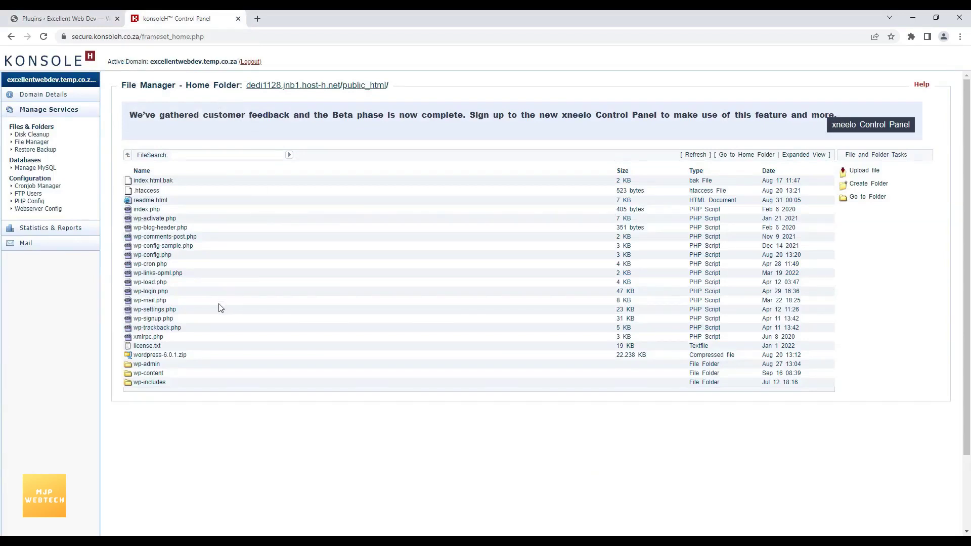
{"action": "left_click", "coordinate": [155, 377]}
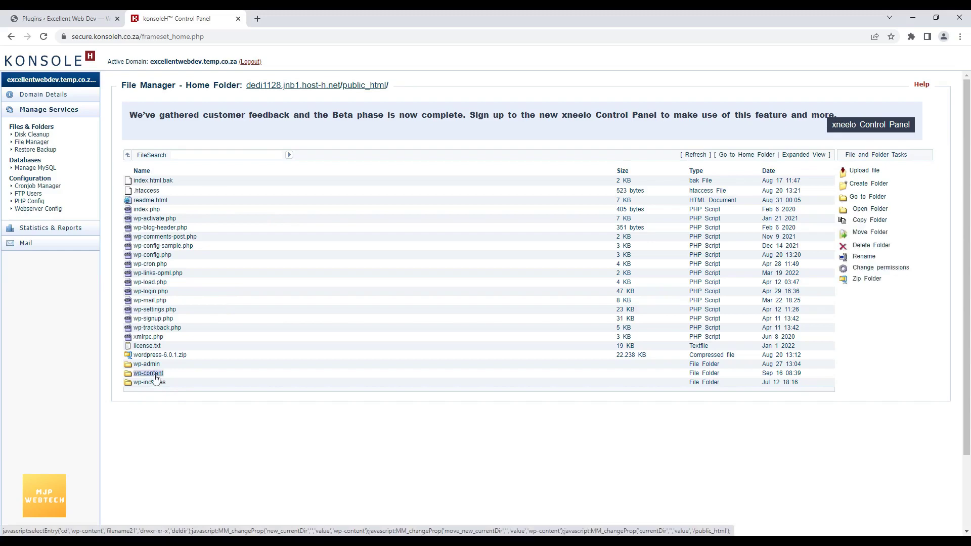
{"action": "left_click", "coordinate": [880, 215]}
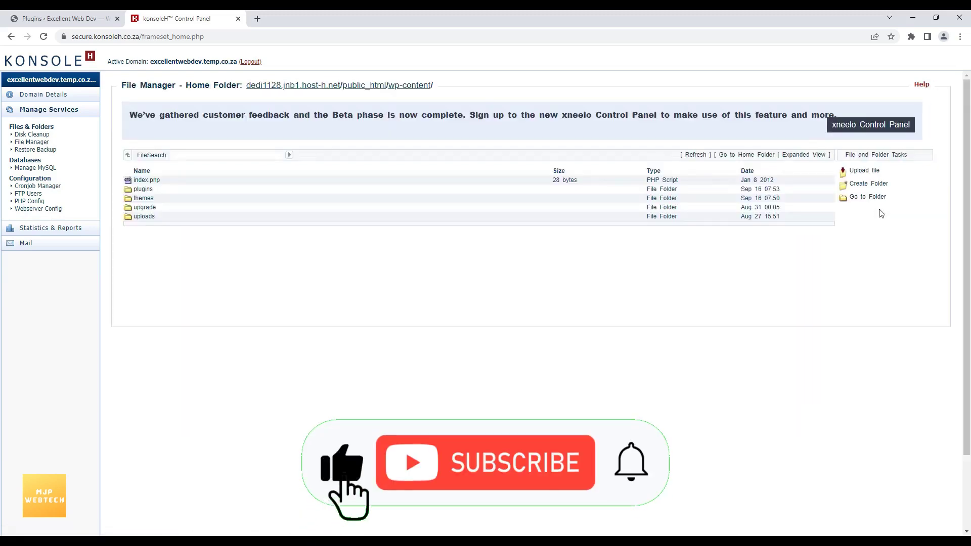
{"action": "left_click", "coordinate": [151, 190]}
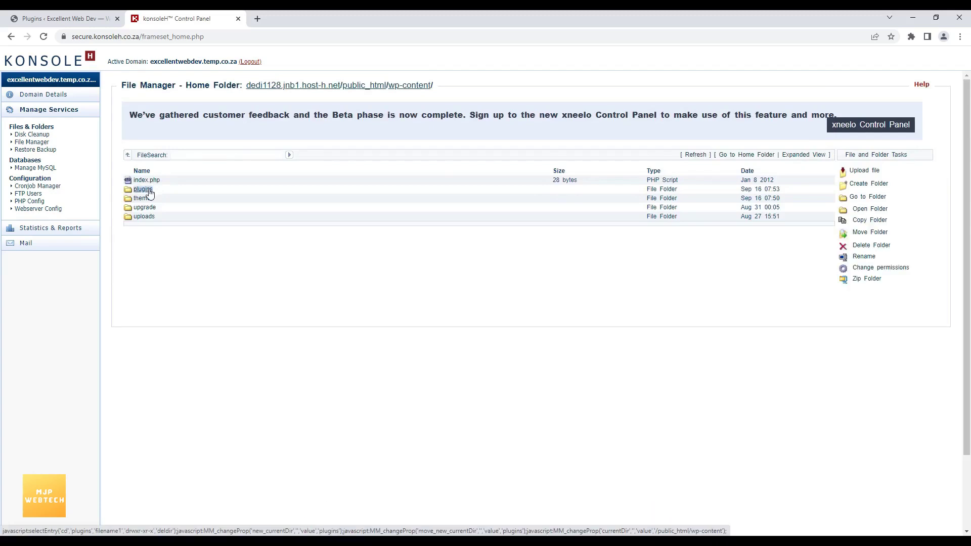
Return to the public_html folder and create a folder in it named plugins_backup
{"action": "left_click", "coordinate": [376, 86]}
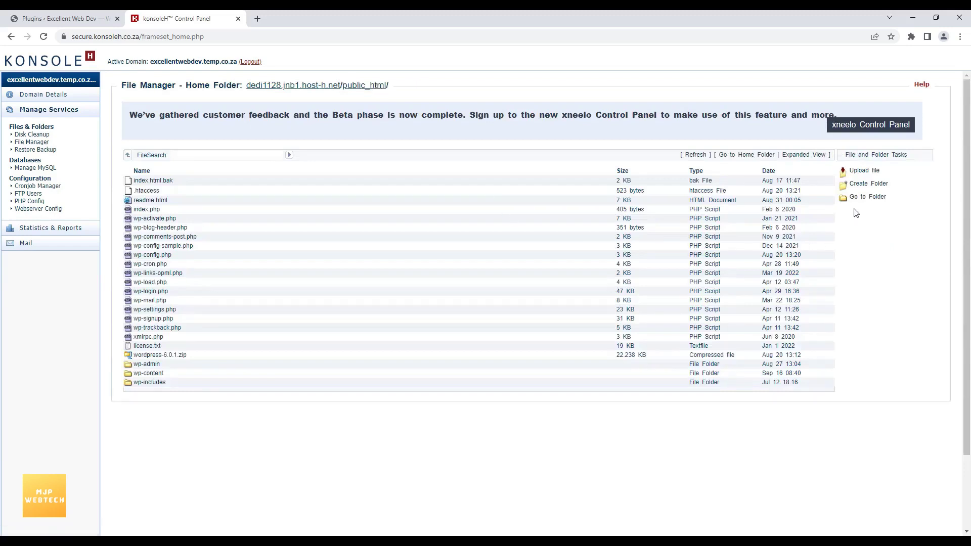
{"action": "left_click", "coordinate": [862, 186]}
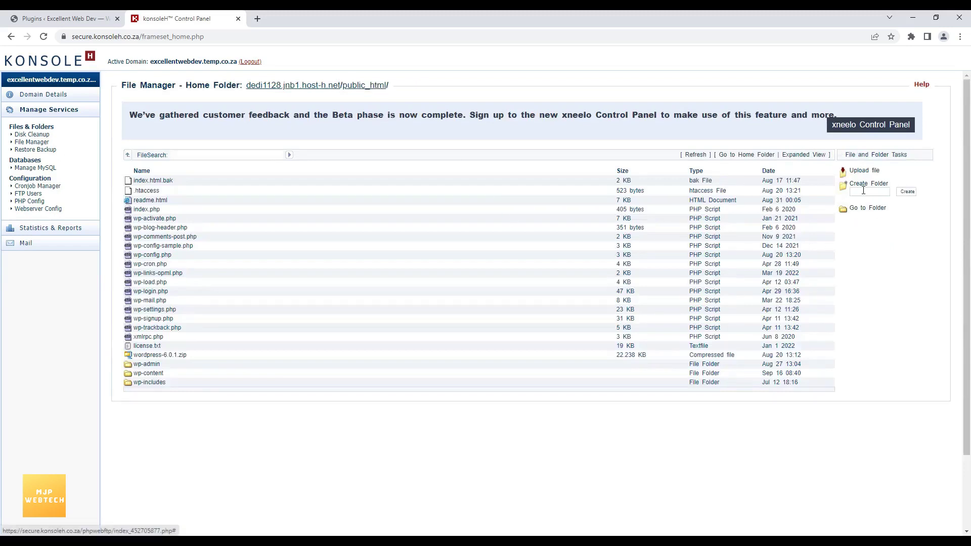
{"action": "left_click", "coordinate": [864, 192]}
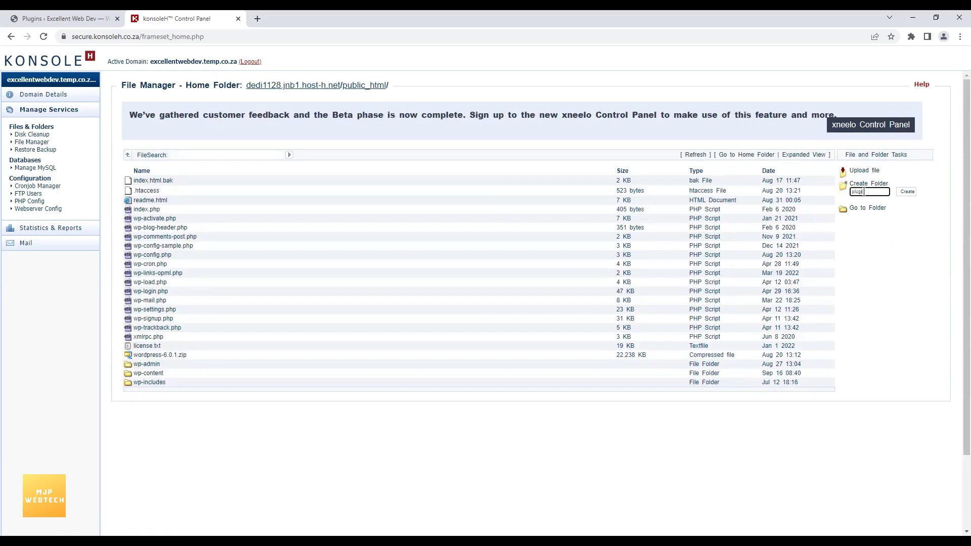
{"action": "type", "text": "plugins_folder_"}
{"action": "left_click", "coordinate": [912, 192]}
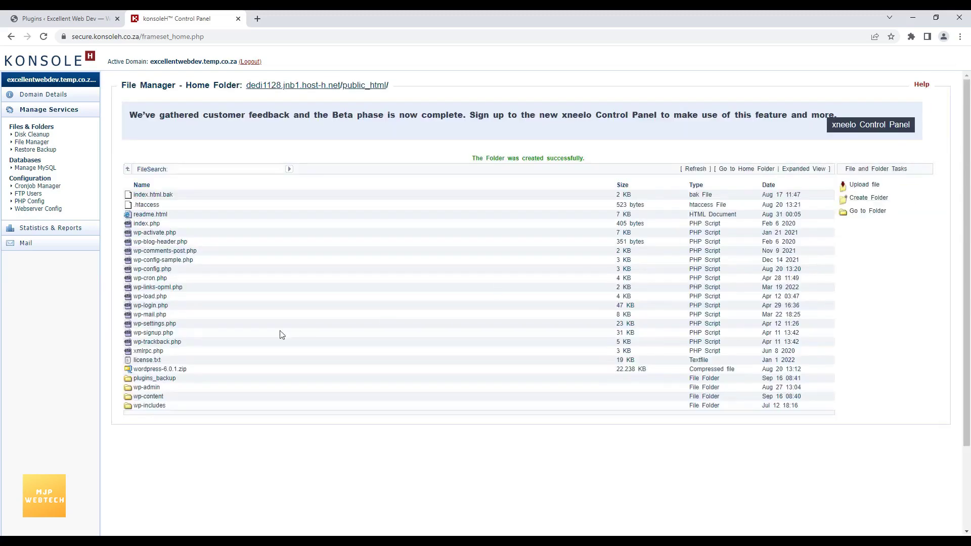
Open the plugins folder inside wp-content in the file manager
{"action": "left_click", "coordinate": [160, 380]}
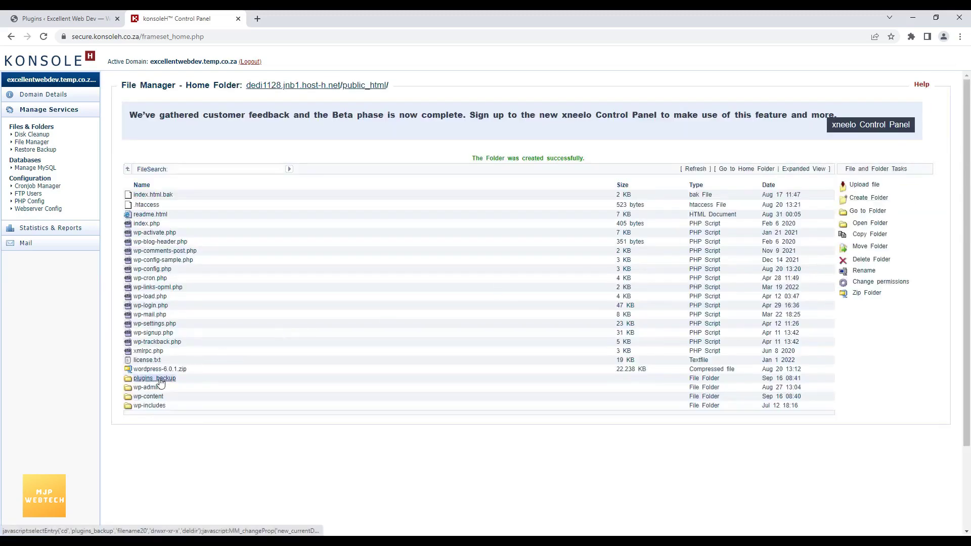
{"action": "left_click", "coordinate": [154, 398]}
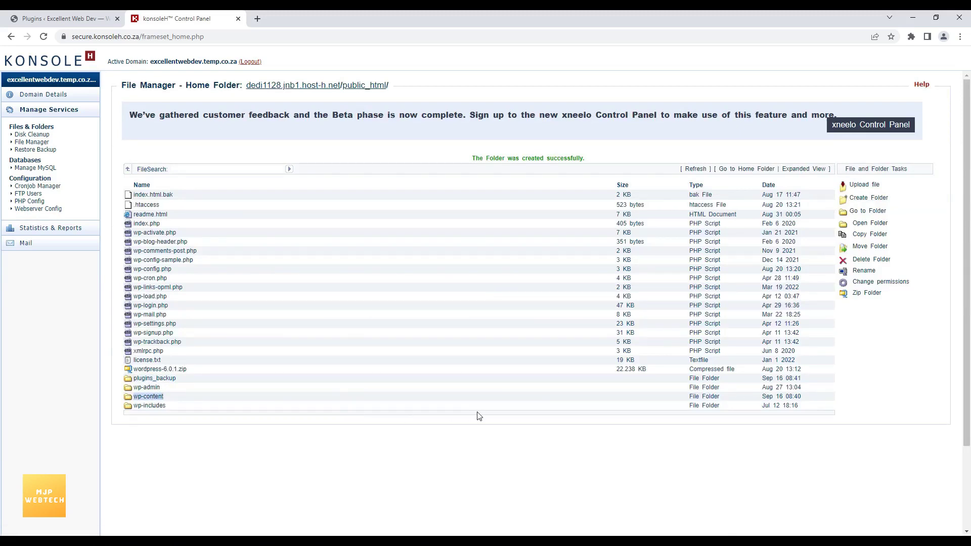
{"action": "left_click", "coordinate": [860, 225]}
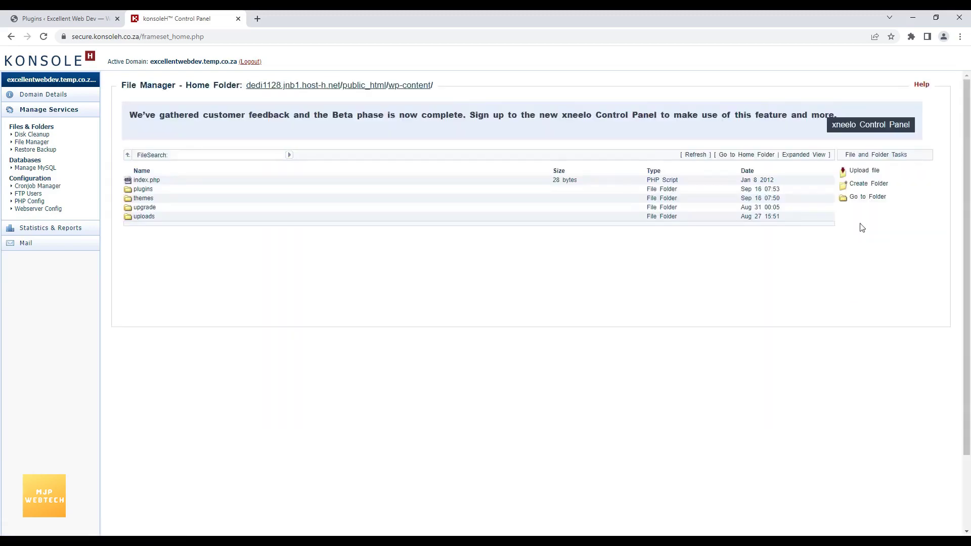
{"action": "left_click", "coordinate": [138, 190]}
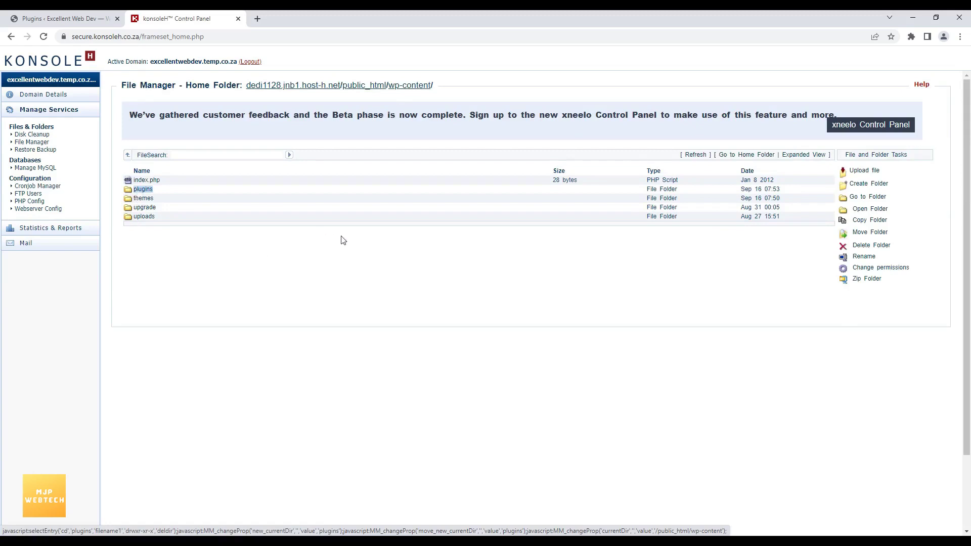
{"action": "left_click", "coordinate": [861, 211]}
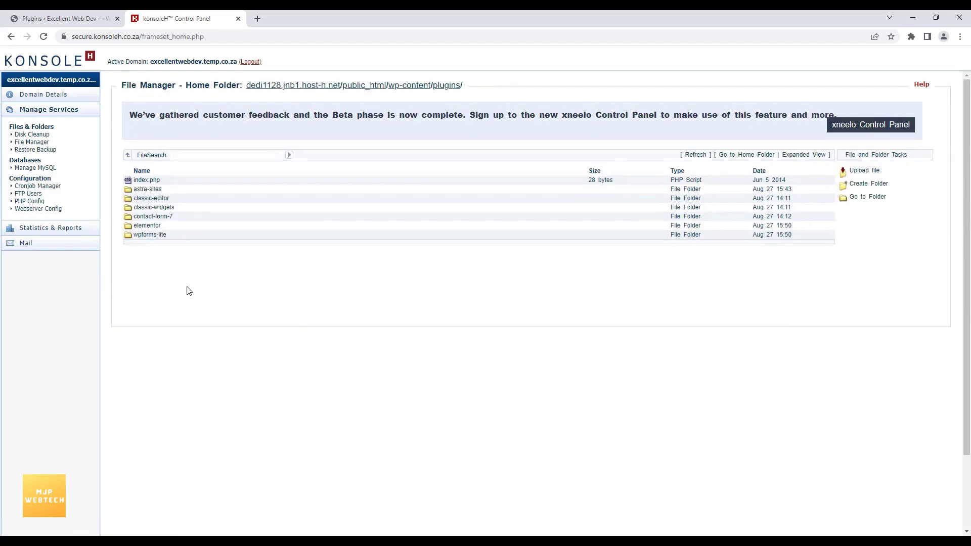
Check the Contact Form 7 entry in the WordPress plugin list and zip its contact-form-7 folder in the konsoleH file manager
{"action": "left_click", "coordinate": [81, 15]}
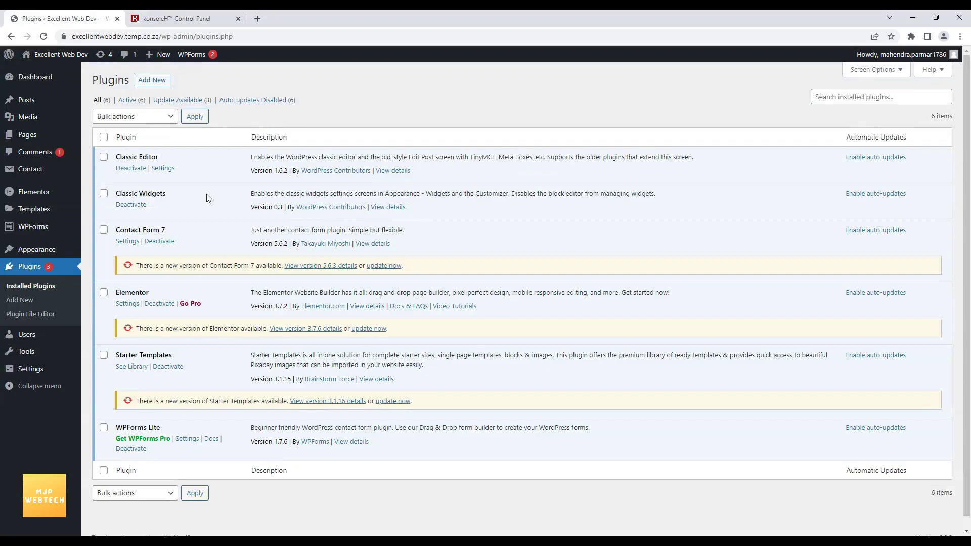
{"action": "left_click_drag", "start_coordinate": [165, 230], "coordinate": [114, 230]}
{"action": "left_click", "coordinate": [185, 15]}
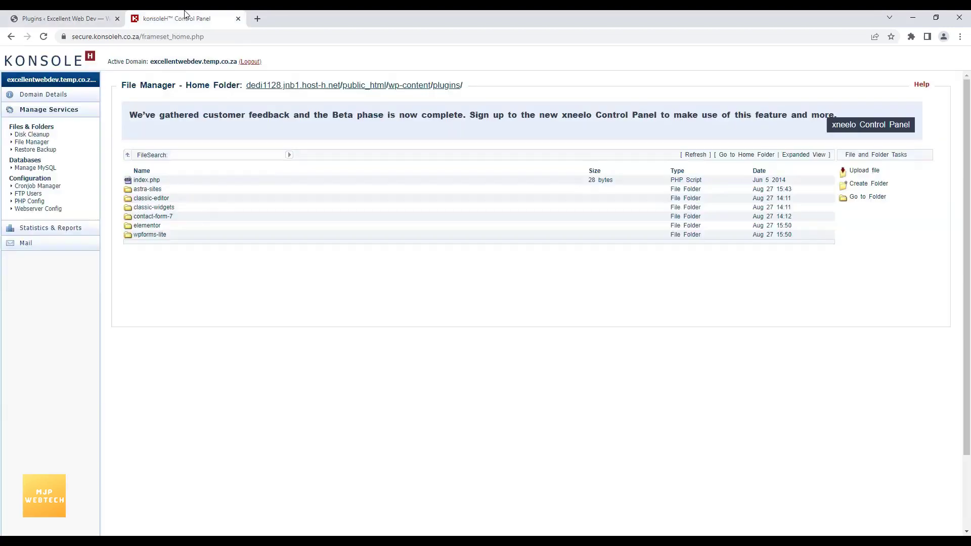
{"action": "left_click", "coordinate": [160, 219]}
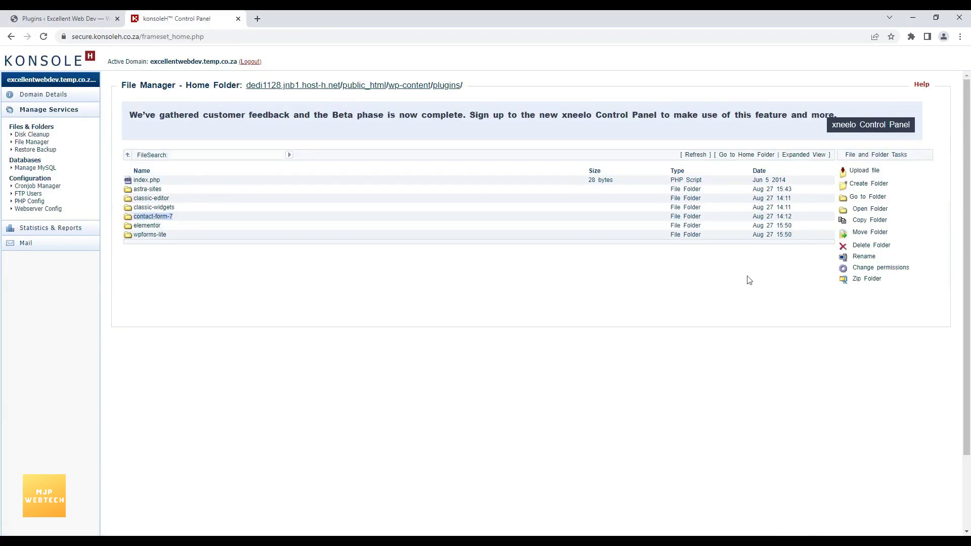
{"action": "left_click", "coordinate": [866, 280]}
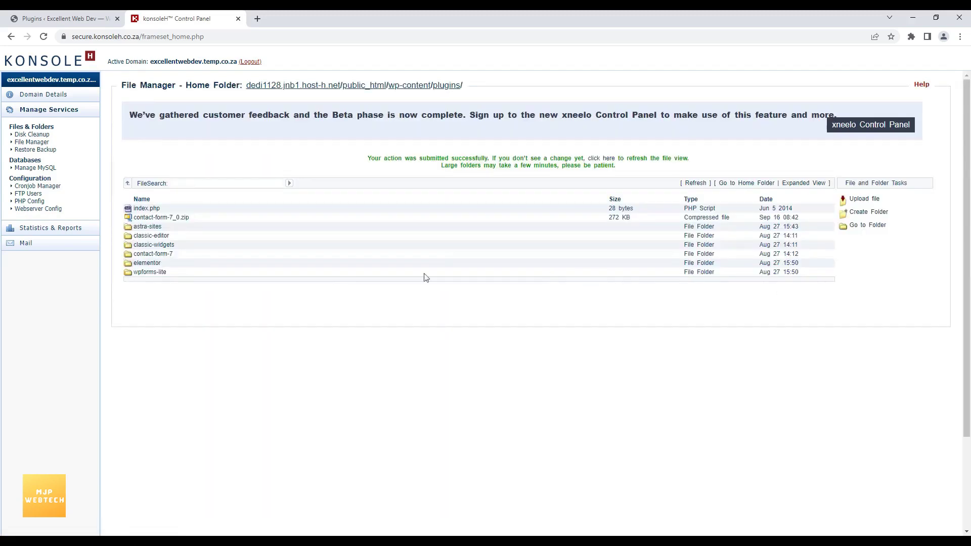
Move the contact-form-7_0.zip archive to /public_html/plugins_backup and close the folder selection window
{"action": "left_click", "coordinate": [167, 219]}
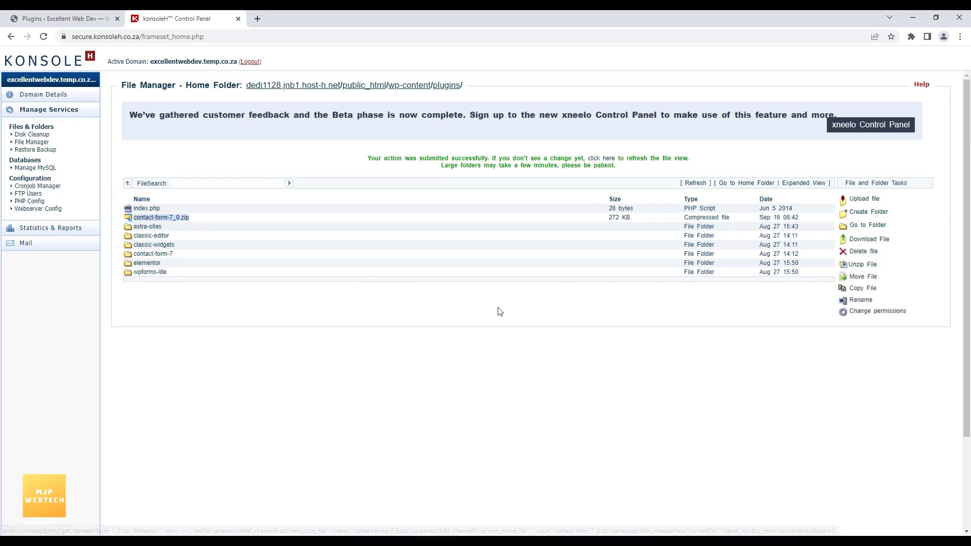
{"action": "left_click", "coordinate": [861, 278]}
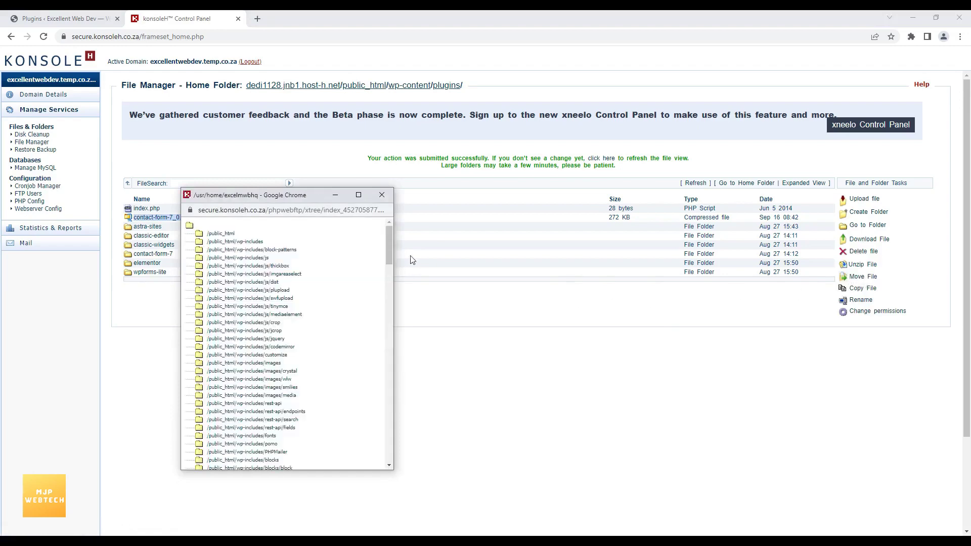
{"action": "left_click_drag", "start_coordinate": [388, 249], "coordinate": [389, 421]}
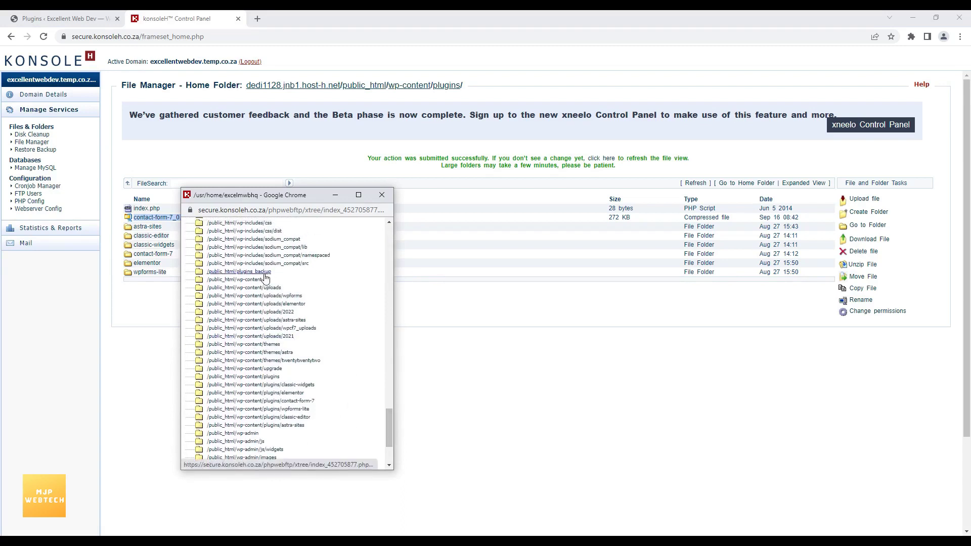
{"action": "left_click", "coordinate": [265, 275]}
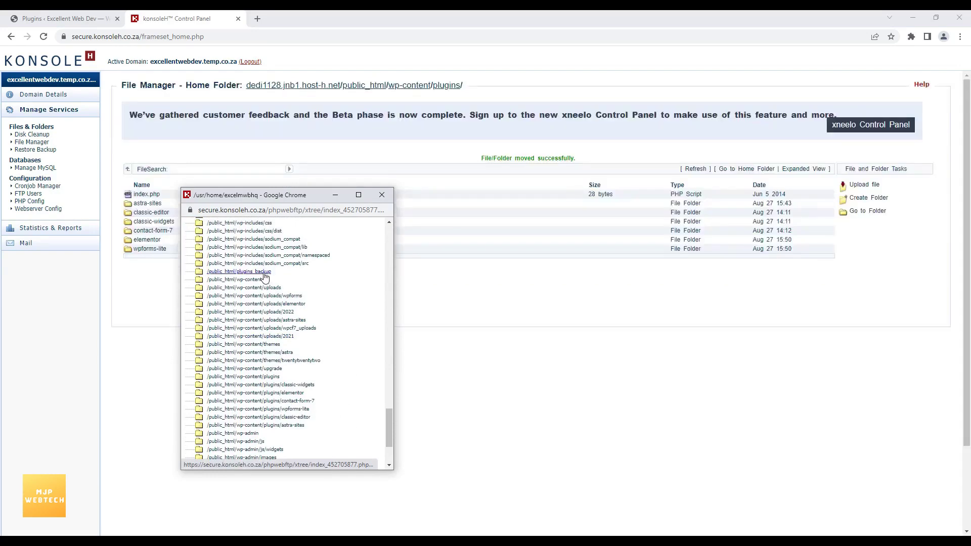
{"action": "left_click", "coordinate": [384, 200]}
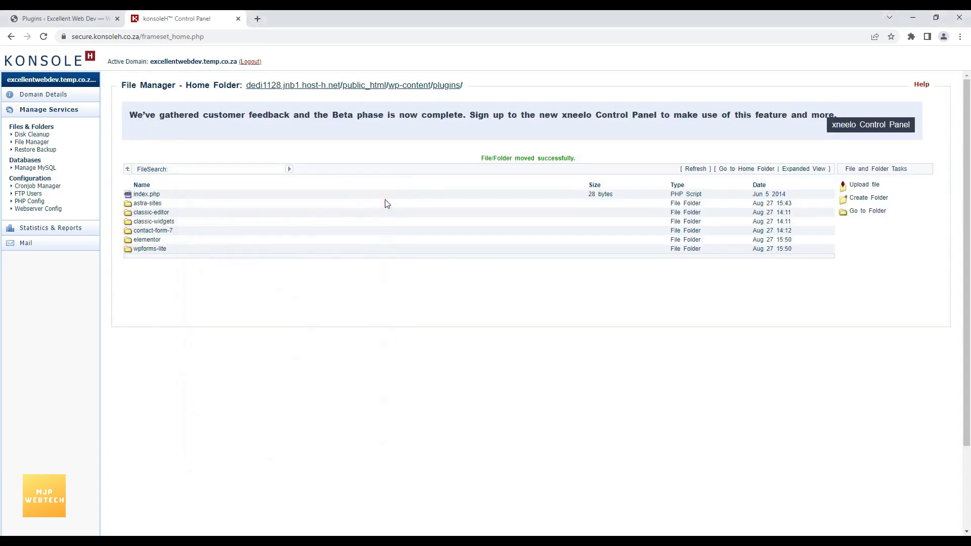
Check the Elementor entry in the WordPress plugin list and zip its elementor folder in the konsoleH file manager
{"action": "left_click", "coordinate": [56, 15]}
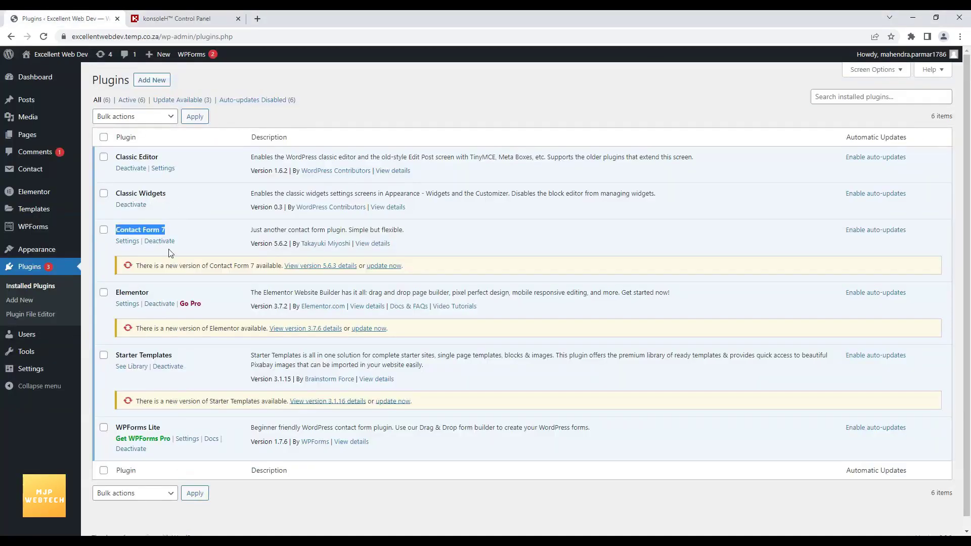
{"action": "left_click_drag", "start_coordinate": [162, 295], "coordinate": [116, 292]}
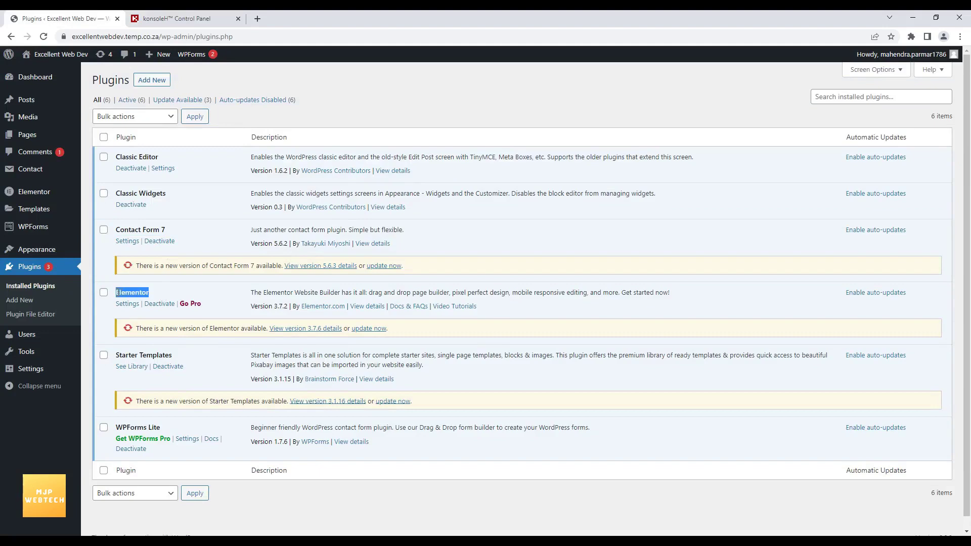
{"action": "left_click", "coordinate": [185, 17]}
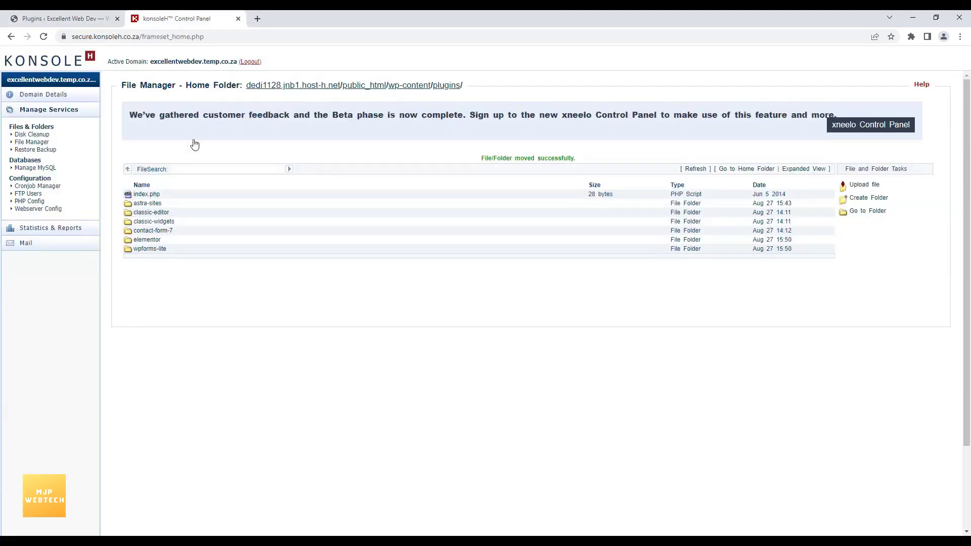
{"action": "left_click", "coordinate": [157, 243]}
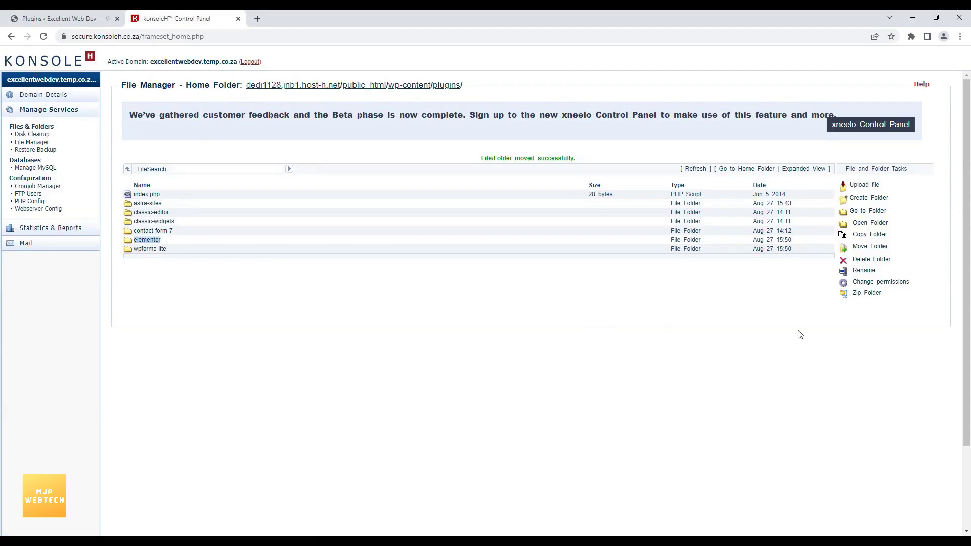
{"action": "left_click", "coordinate": [866, 293]}
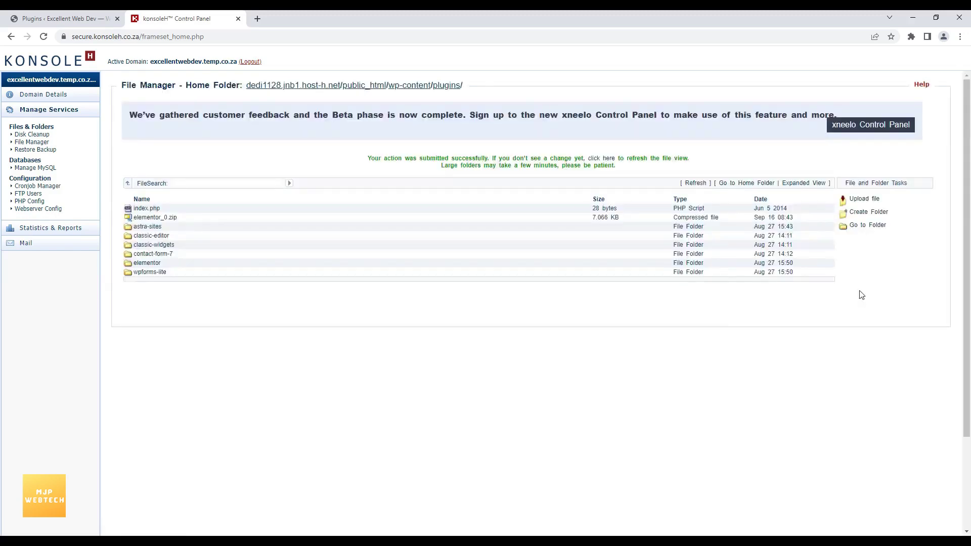
Move the elementor_0.zip archive to /public_html/plugins_backup and close the folder selection window
{"action": "left_click", "coordinate": [152, 217]}
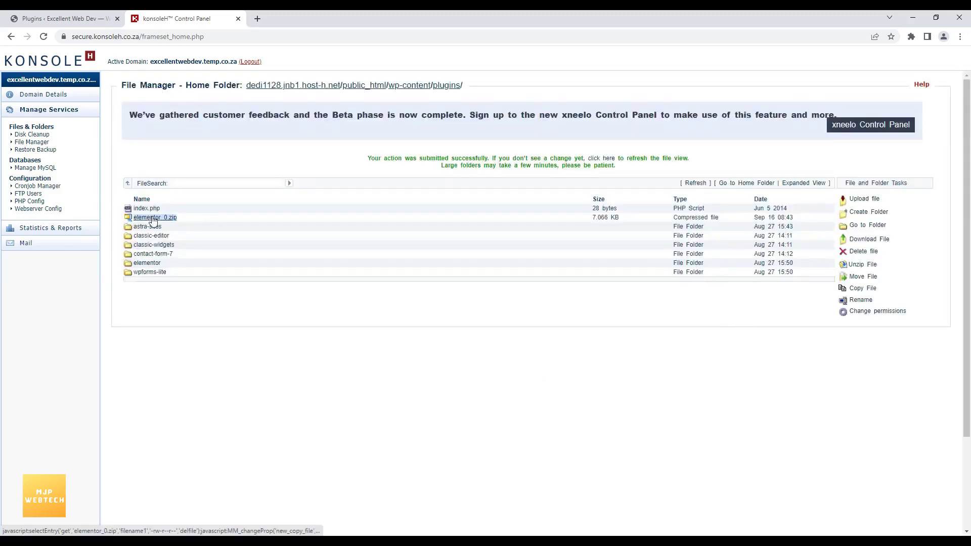
{"action": "left_click", "coordinate": [865, 278]}
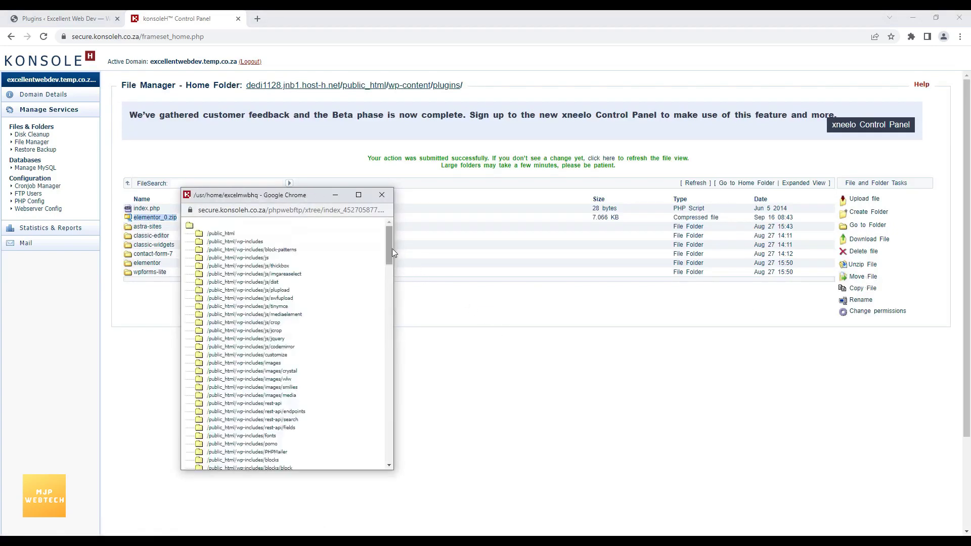
{"action": "left_click_drag", "start_coordinate": [386, 244], "coordinate": [388, 405]}
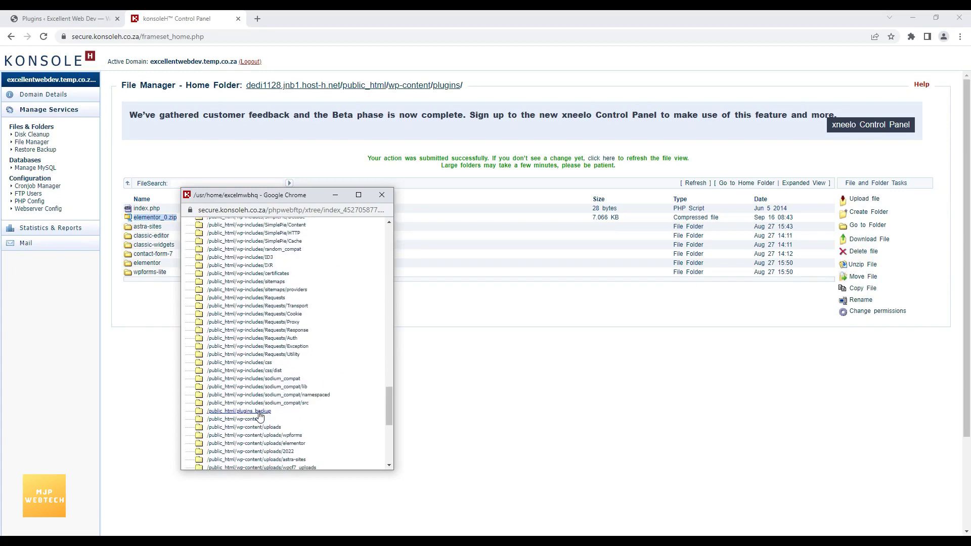
{"action": "left_click", "coordinate": [259, 412]}
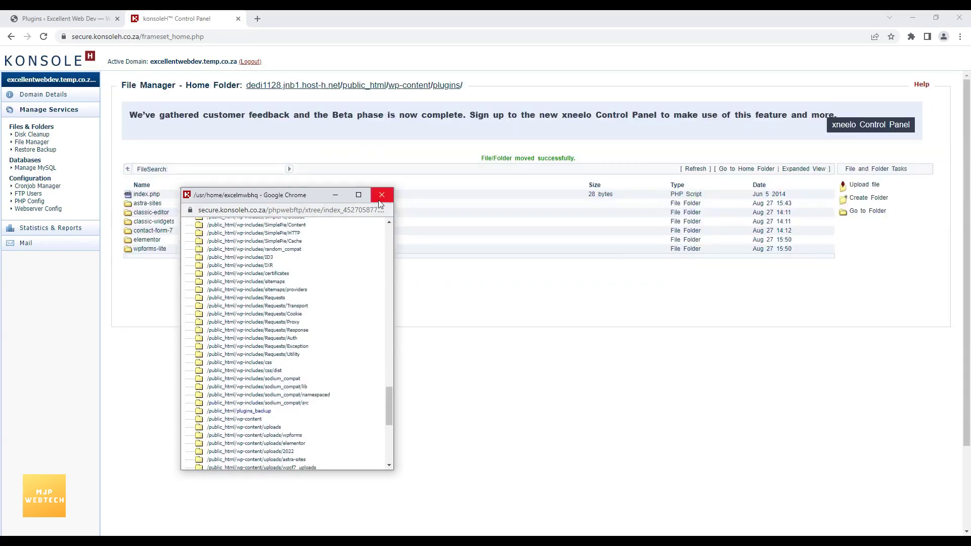
{"action": "left_click", "coordinate": [381, 197]}
Check the Starter Templates entry in the WordPress plugin list and zip its astra-sites folder in the konsoleH file manager
{"action": "left_click", "coordinate": [79, 15]}
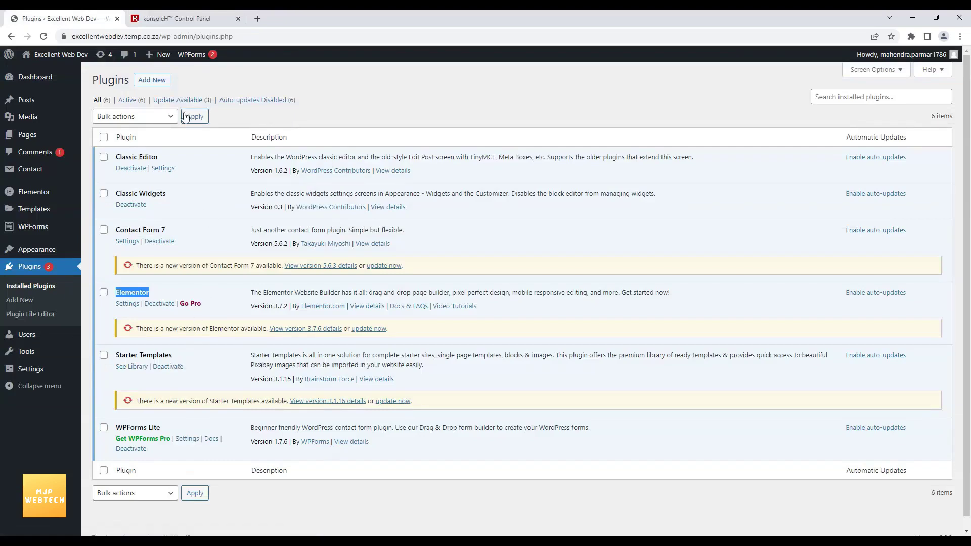
{"action": "left_click", "coordinate": [174, 15]}
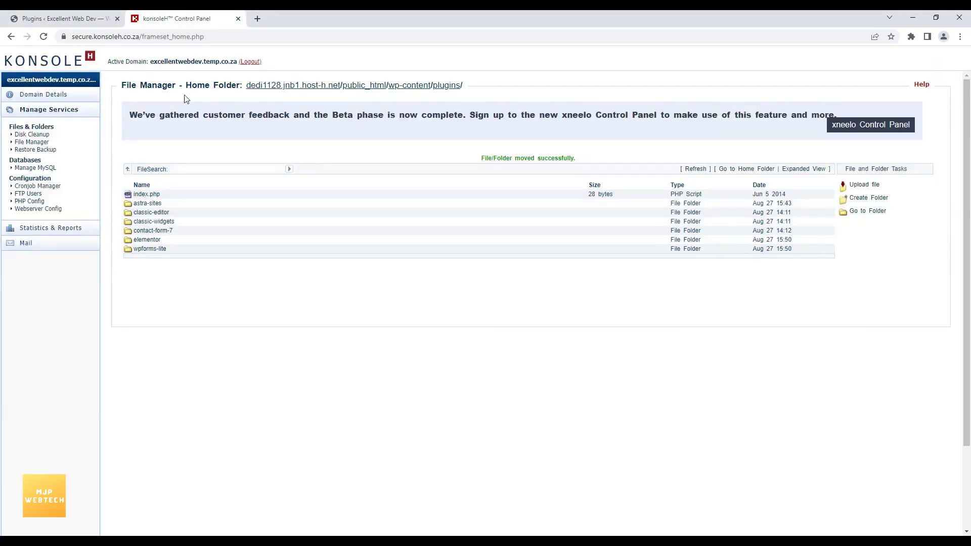
{"action": "left_click", "coordinate": [156, 206]}
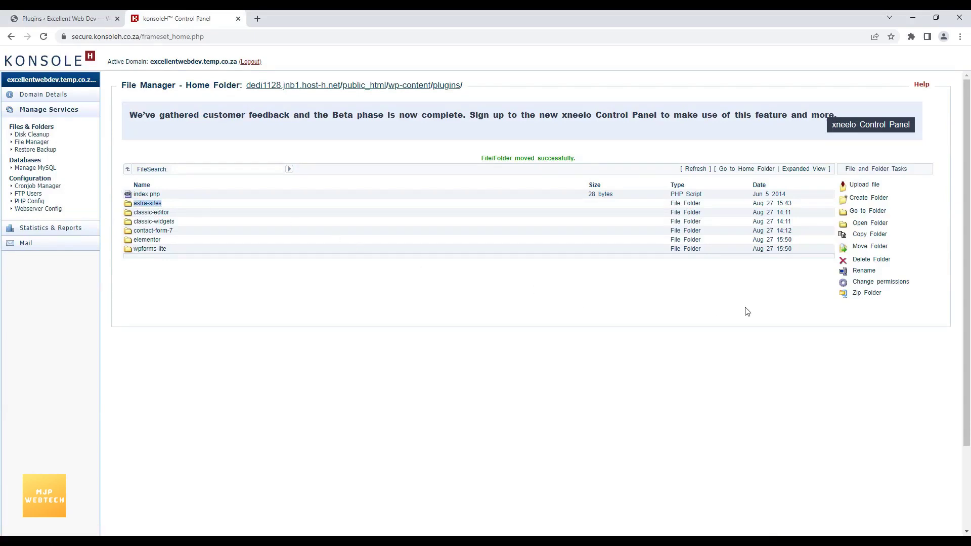
{"action": "left_click", "coordinate": [867, 294]}
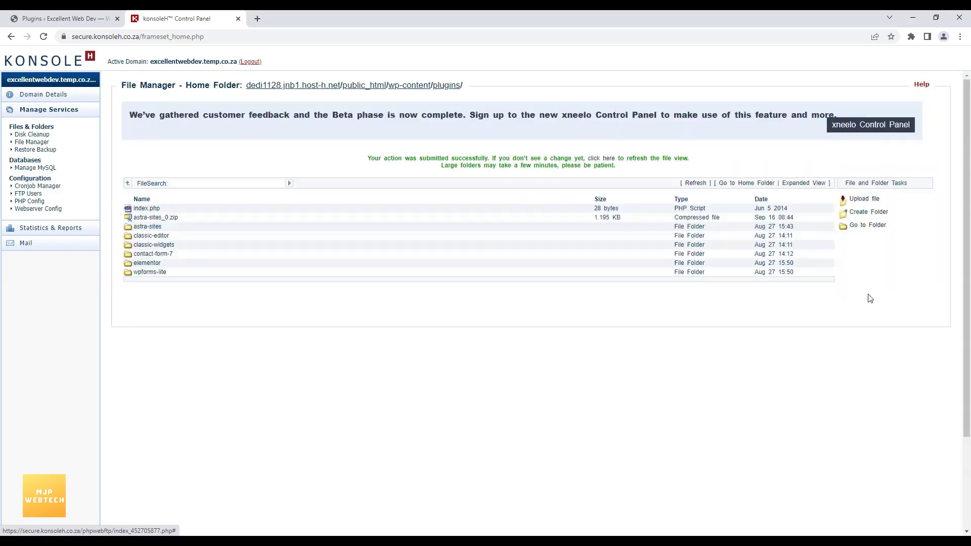
Move the astra-sites_0.zip archive to /public_html/plugins_backup and close the folder selection window
{"action": "left_click", "coordinate": [171, 218]}
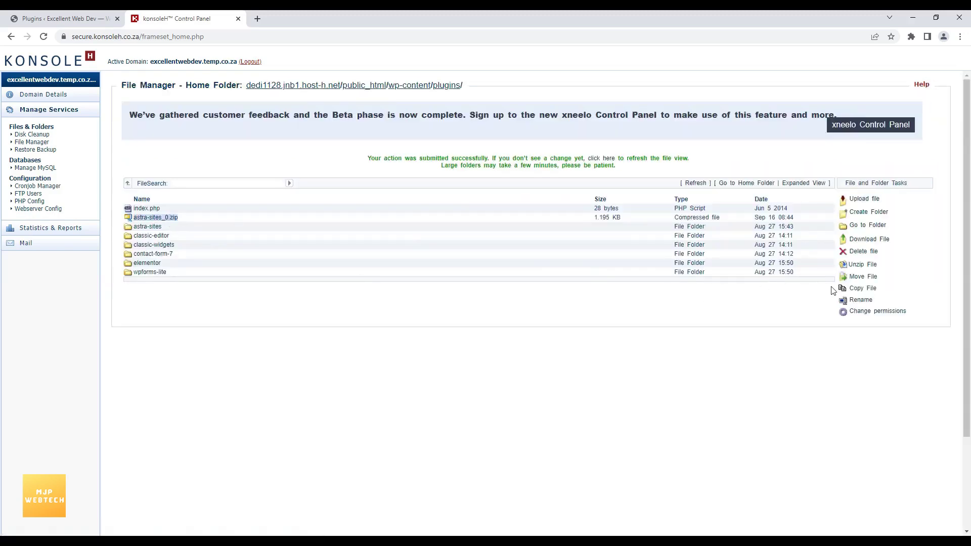
{"action": "left_click", "coordinate": [866, 278]}
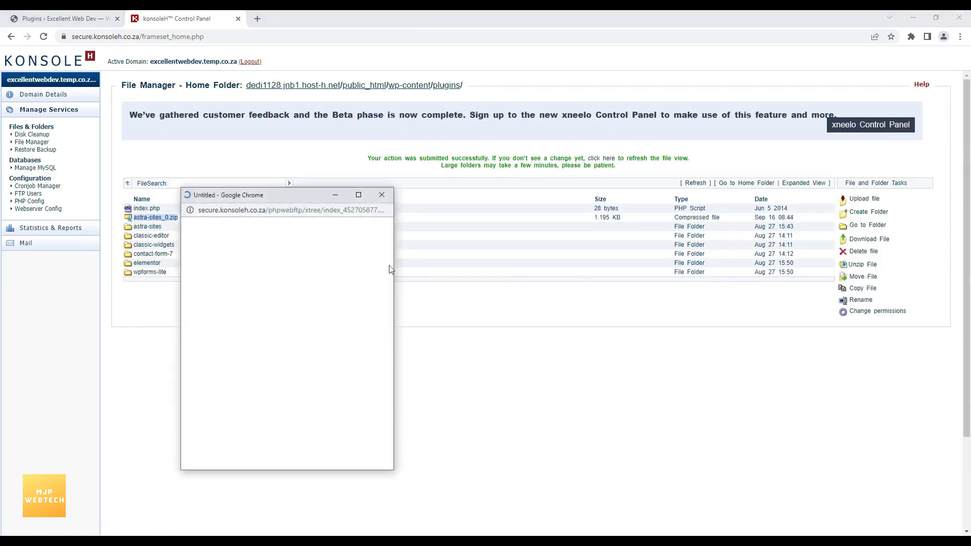
{"action": "left_click_drag", "start_coordinate": [388, 256], "coordinate": [373, 432]}
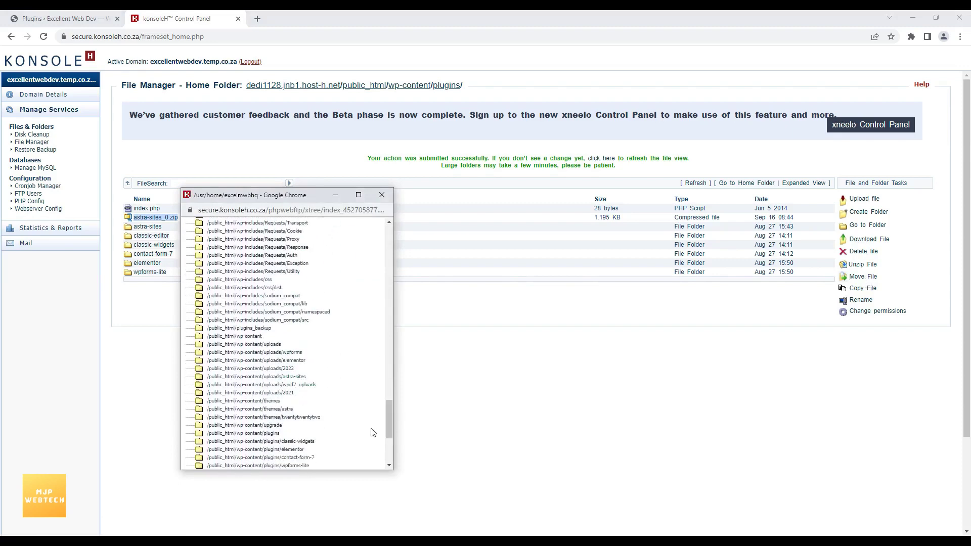
{"action": "left_click", "coordinate": [255, 329]}
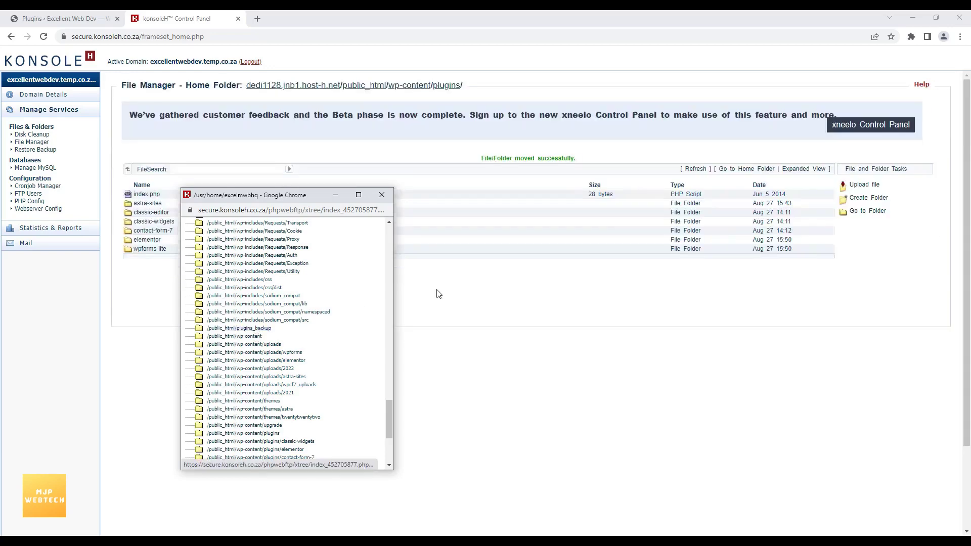
{"action": "left_click", "coordinate": [381, 201]}
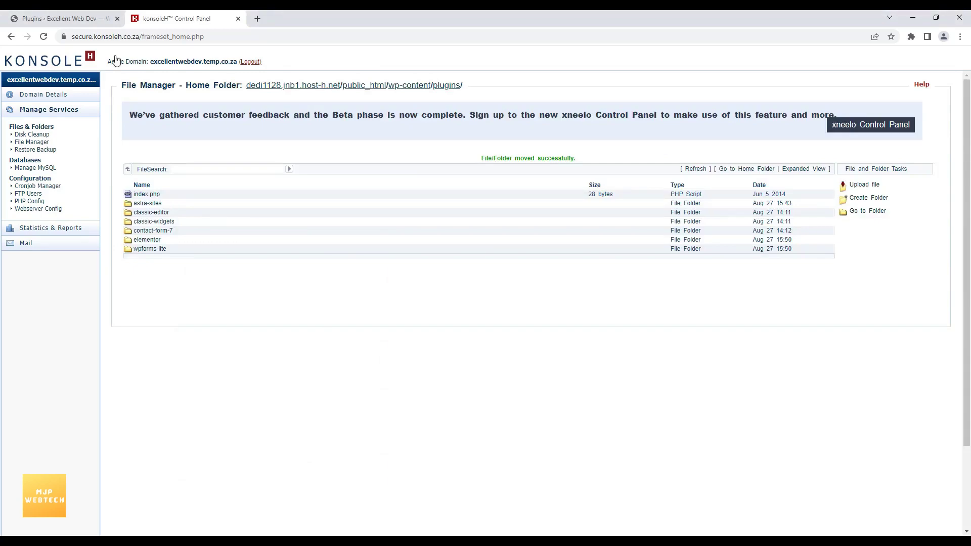
Update Contact Form 7 to version 5.6.3 and Elementor to version 3.7.6 in WordPress, reloading the installed plugins list after each update
{"action": "left_click", "coordinate": [72, 15]}
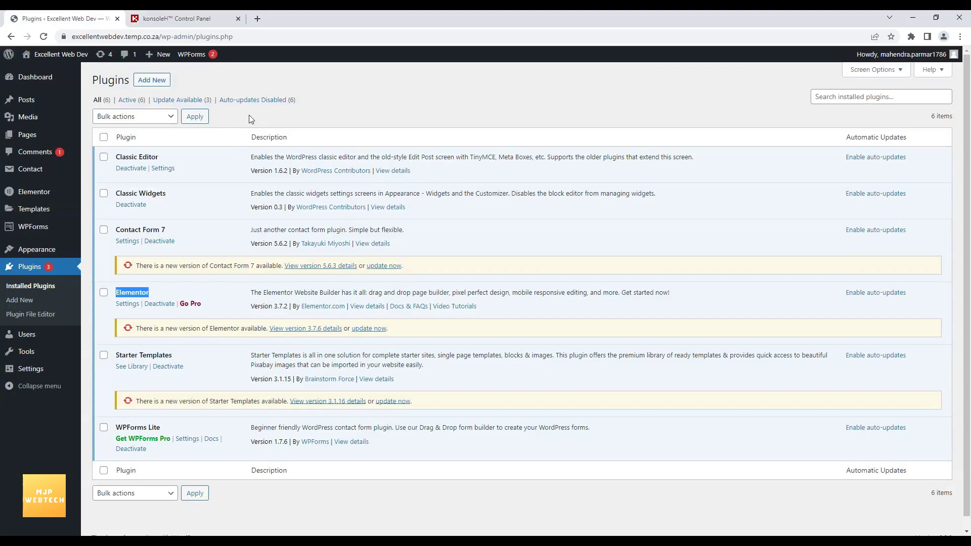
{"action": "left_click", "coordinate": [389, 124]}
{"action": "left_click", "coordinate": [383, 266]}
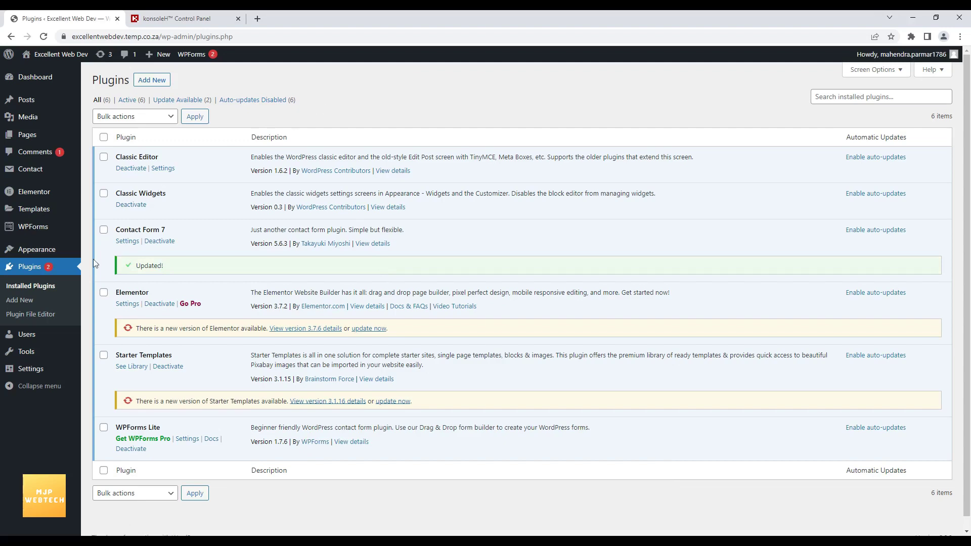
{"action": "left_click", "coordinate": [40, 292]}
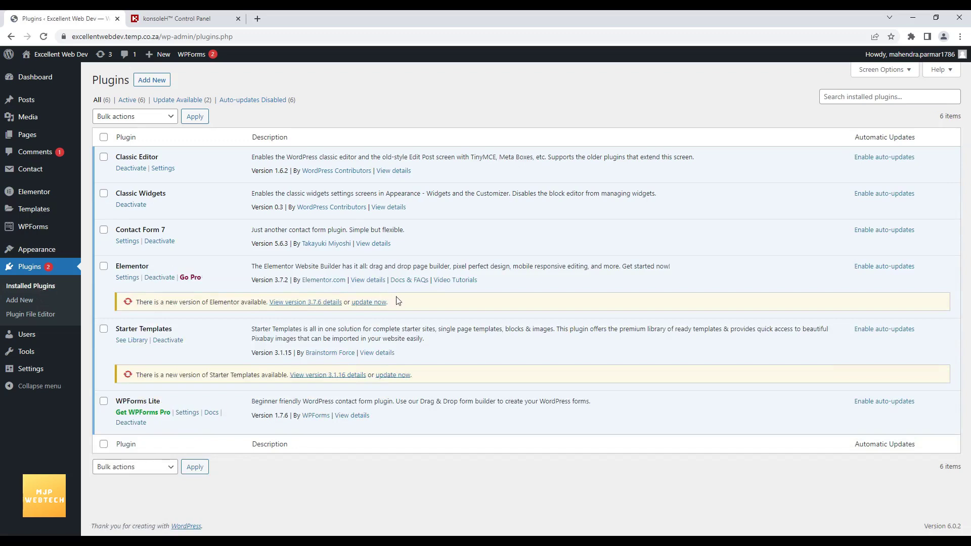
{"action": "left_click", "coordinate": [369, 302]}
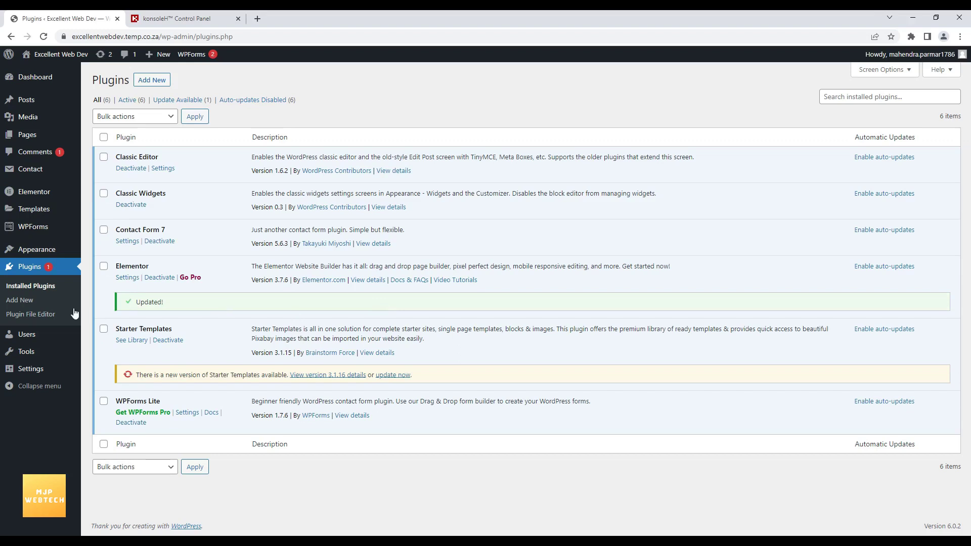
{"action": "left_click", "coordinate": [42, 288]}
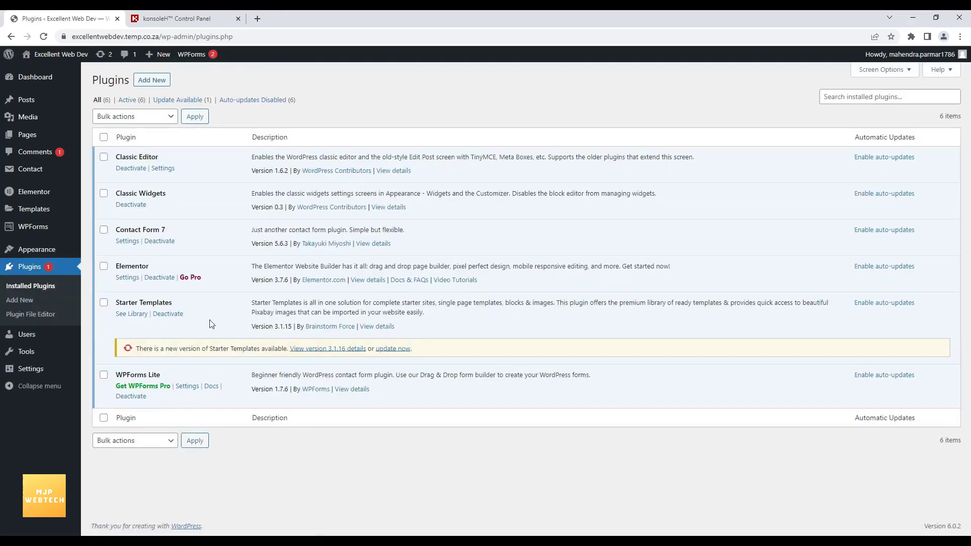
Try to update Starter Templates to version 3.1.16, reload the plugin list and attempt the update again
{"action": "left_click", "coordinate": [397, 350]}
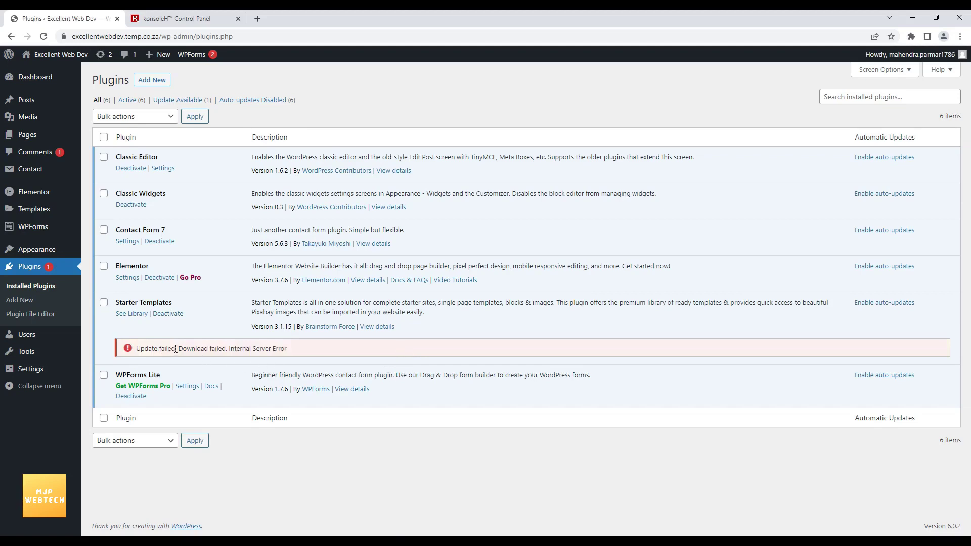
{"action": "left_click_drag", "start_coordinate": [181, 349], "coordinate": [288, 362]}
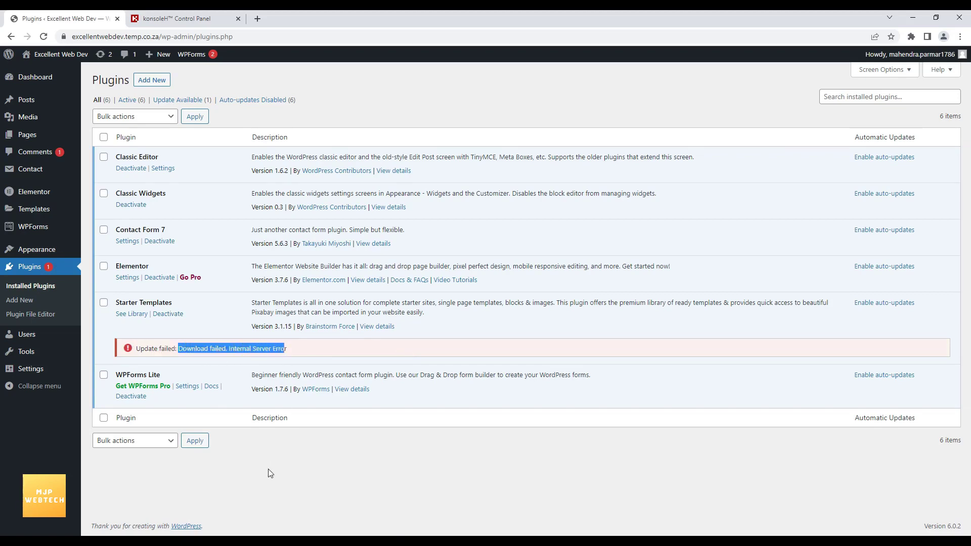
{"action": "right_click", "coordinate": [268, 468]}
{"action": "left_click", "coordinate": [298, 346]}
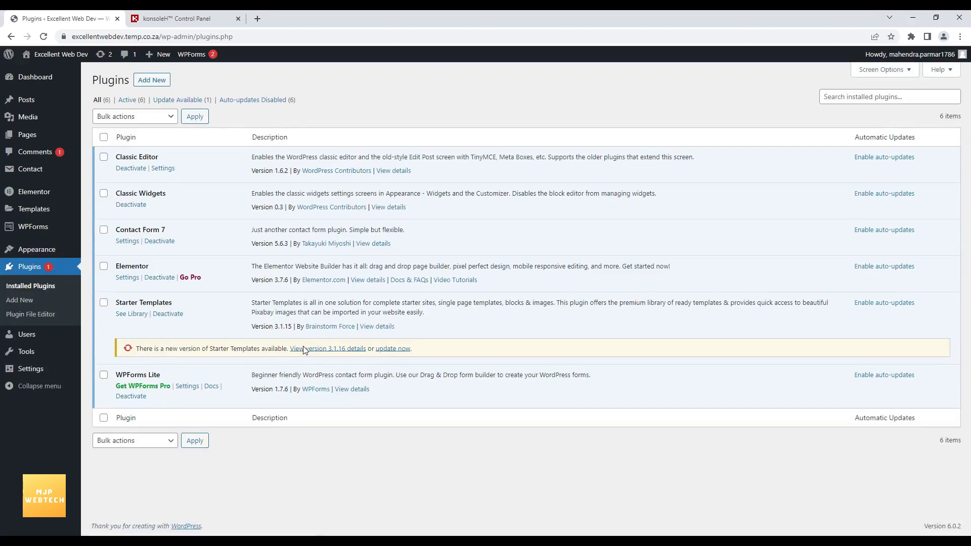
{"action": "left_click", "coordinate": [393, 348]}
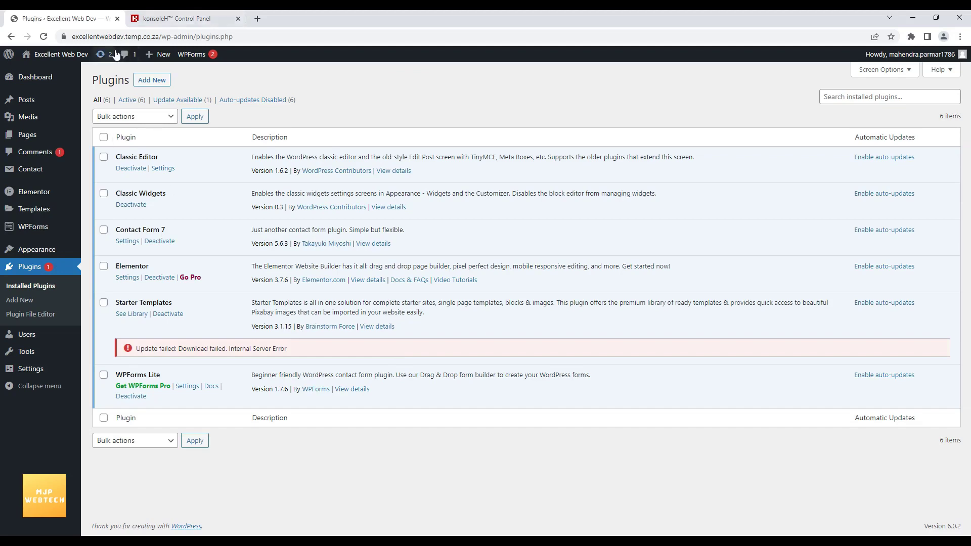
Open the site's home page at excellentwebdev.temp.co.za in a new tab and look through it after the plugin updates
{"action": "left_click_drag", "start_coordinate": [159, 36], "coordinate": [61, 33]}
{"action": "key", "text": "ctrl+c"}
{"action": "key", "text": "ctrl+t"}
{"action": "key", "text": "ctrl+v"}
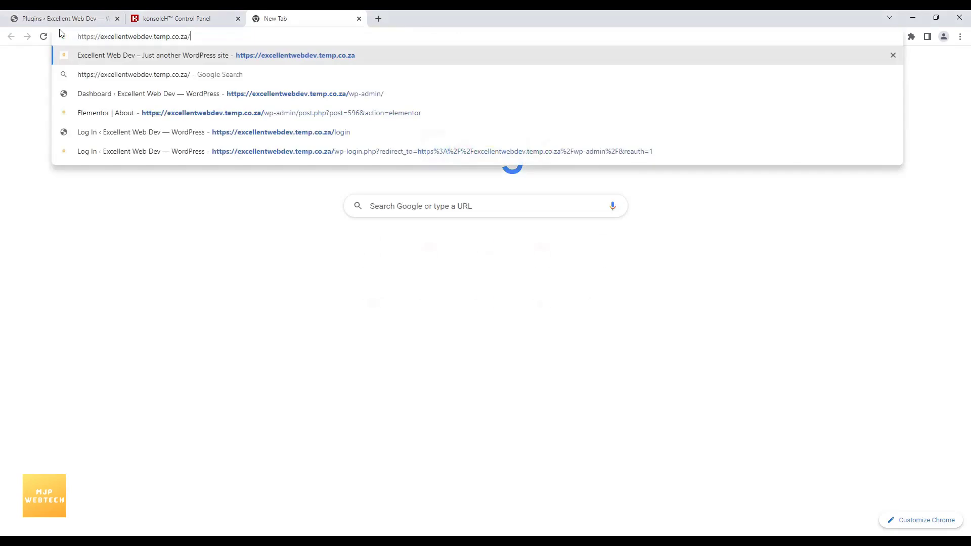
{"action": "key", "text": "Return"}
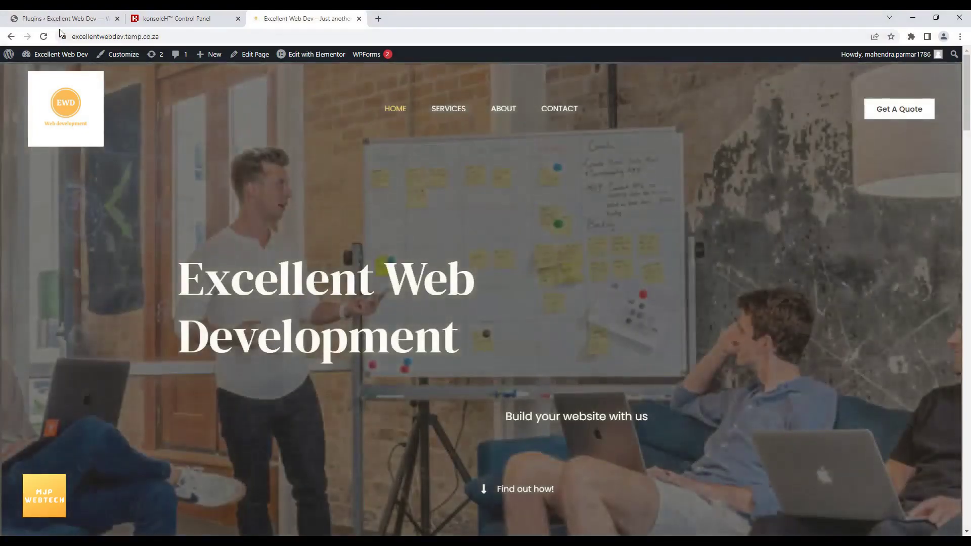
{"action": "left_click_drag", "start_coordinate": [967, 129], "coordinate": [968, 83]}
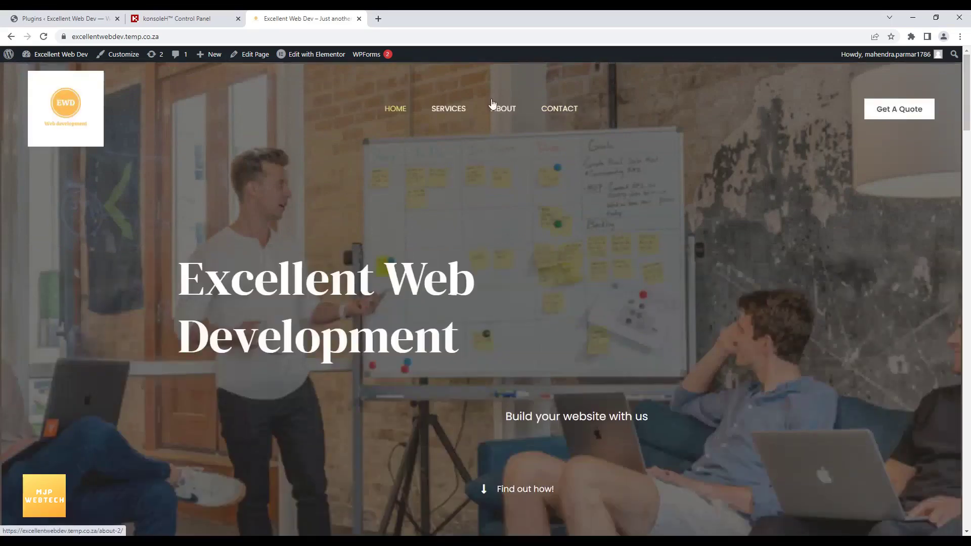
Check the layout of the site's Services, About and Contact pages
{"action": "left_click", "coordinate": [456, 109]}
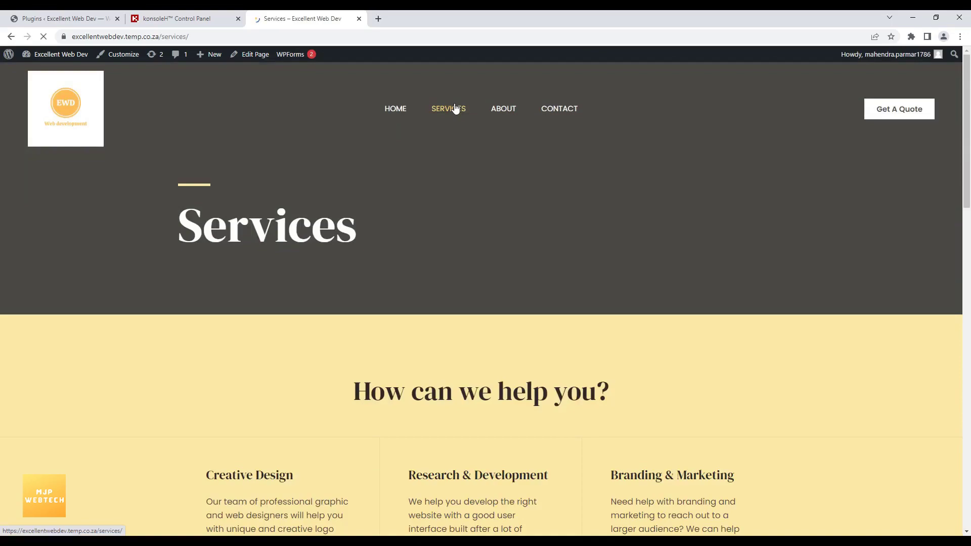
{"action": "left_click_drag", "start_coordinate": [968, 174], "coordinate": [968, 82]}
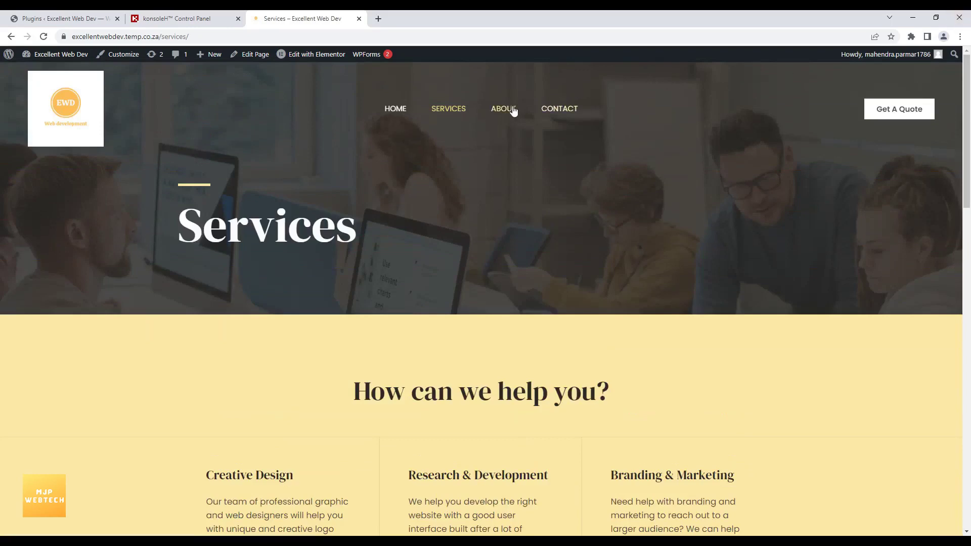
{"action": "left_click", "coordinate": [507, 116]}
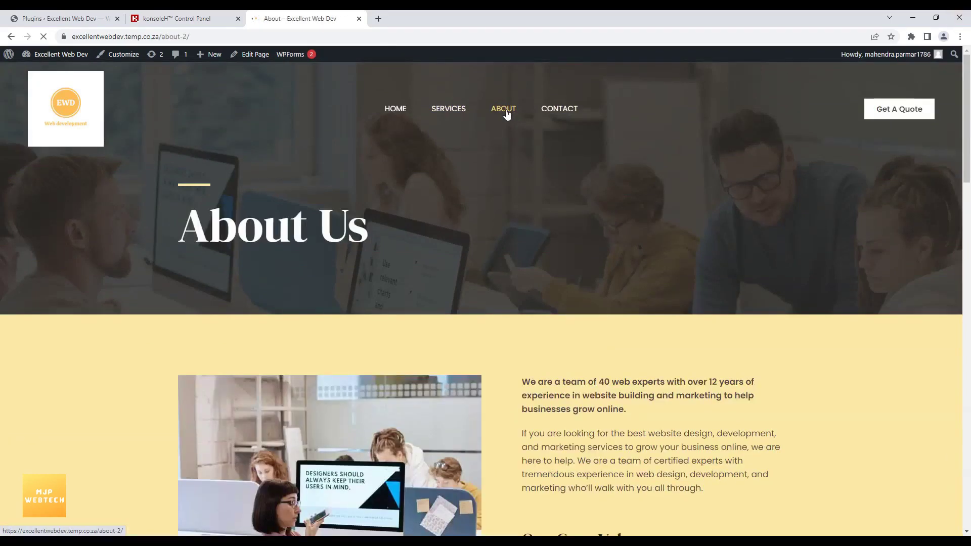
{"action": "mouse_move", "coordinate": [968, 144]}
{"action": "left_mouse_down"}
{"action": "mouse_move", "coordinate": [968, 342]}
{"action": "mouse_move", "coordinate": [967, 147]}
{"action": "left_mouse_up"}
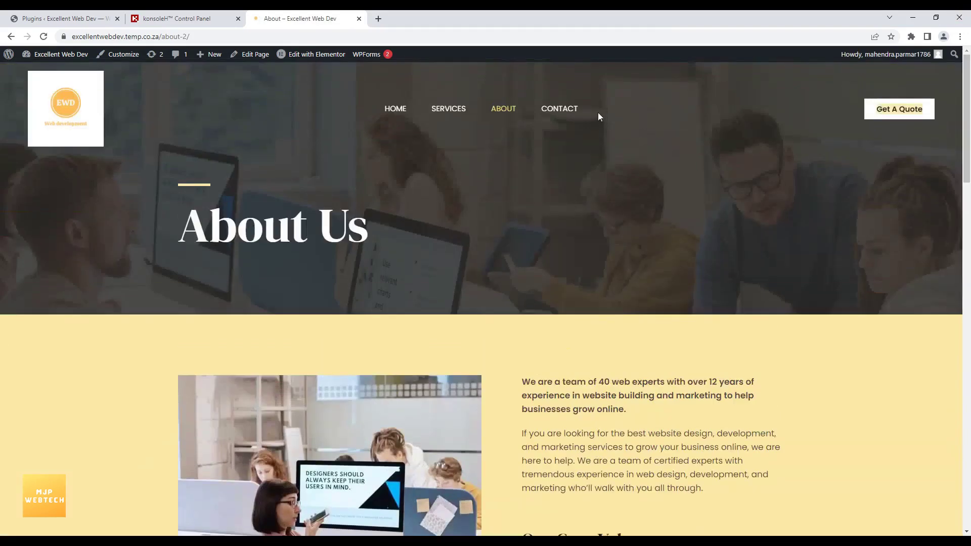
{"action": "left_click", "coordinate": [568, 111]}
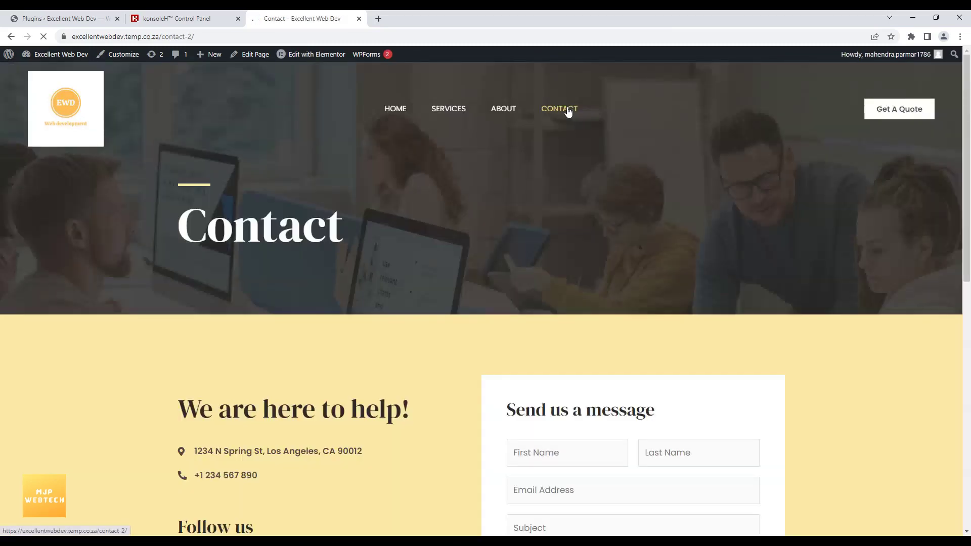
{"action": "mouse_move", "coordinate": [969, 191]}
{"action": "left_mouse_down"}
{"action": "mouse_move", "coordinate": [968, 435]}
{"action": "mouse_move", "coordinate": [968, 192]}
{"action": "left_mouse_up"}
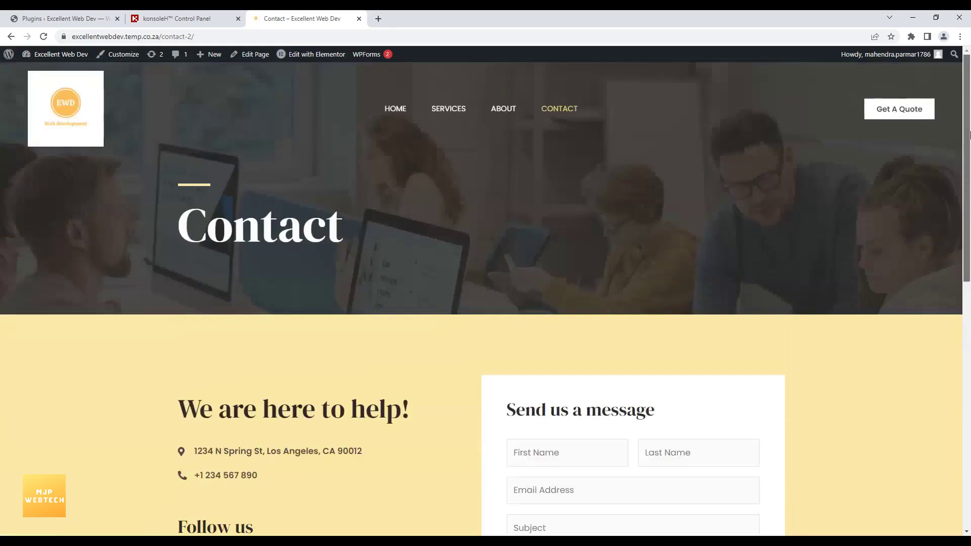
Search Google for "starter templates astra" in a new tab and open the wpastra.com result for ready-to-import starter websites
{"action": "left_click", "coordinate": [57, 14]}
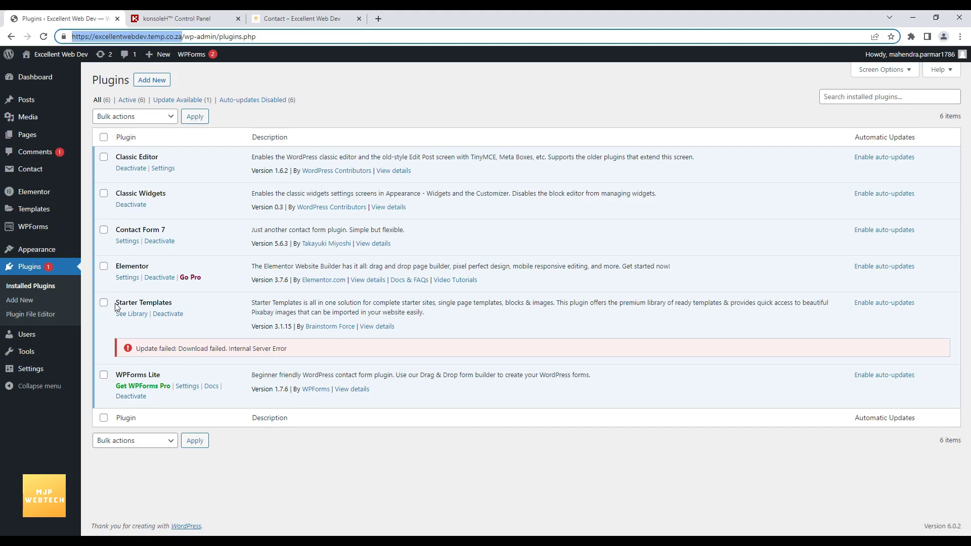
{"action": "key", "text": "ctrl+t"}
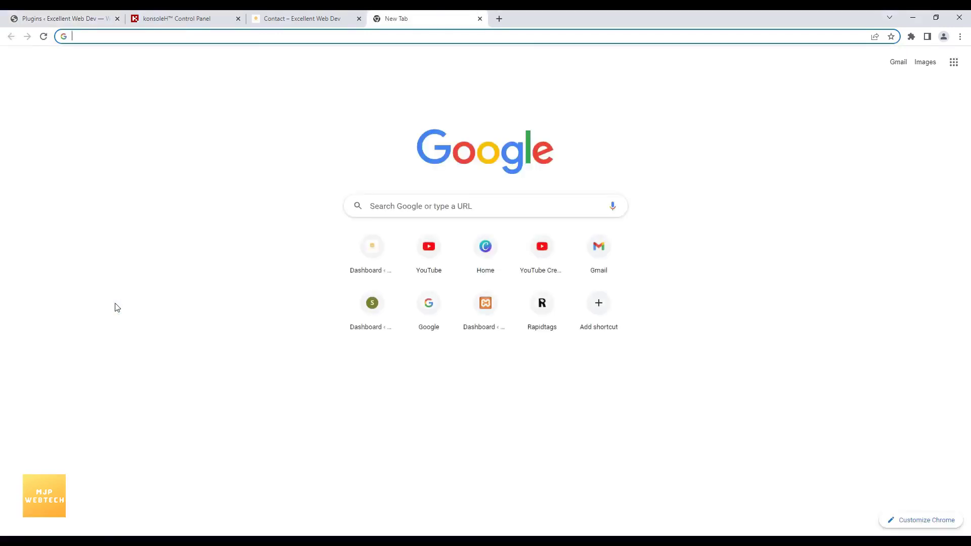
{"action": "type", "text": "www"}
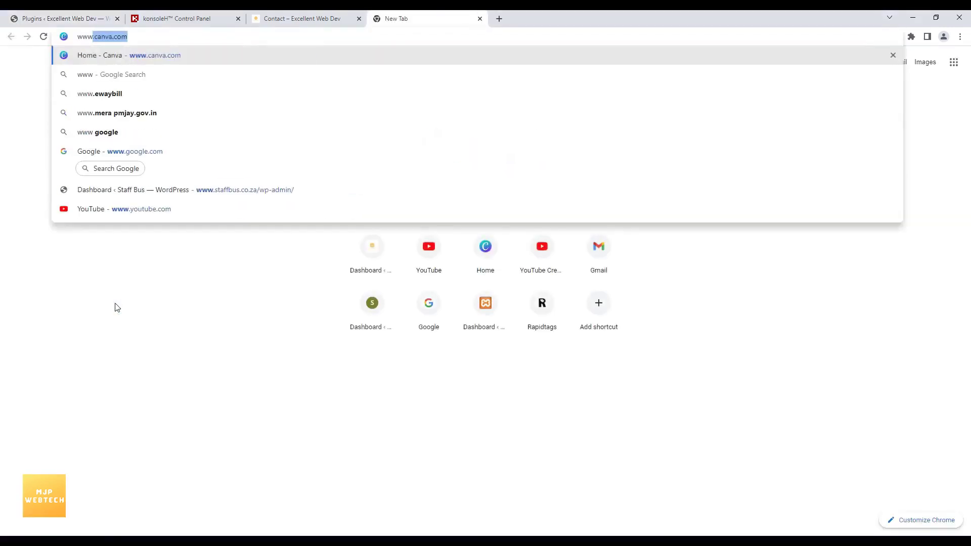
{"action": "type", "text": "."}
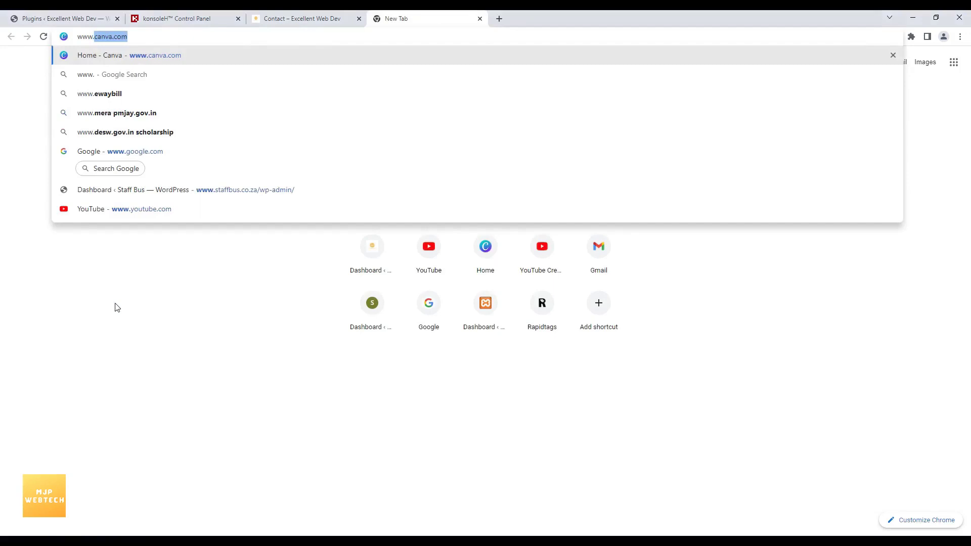
{"action": "type", "text": "goo"}
{"action": "key", "text": "Return"}
{"action": "type", "text": "starter te"}
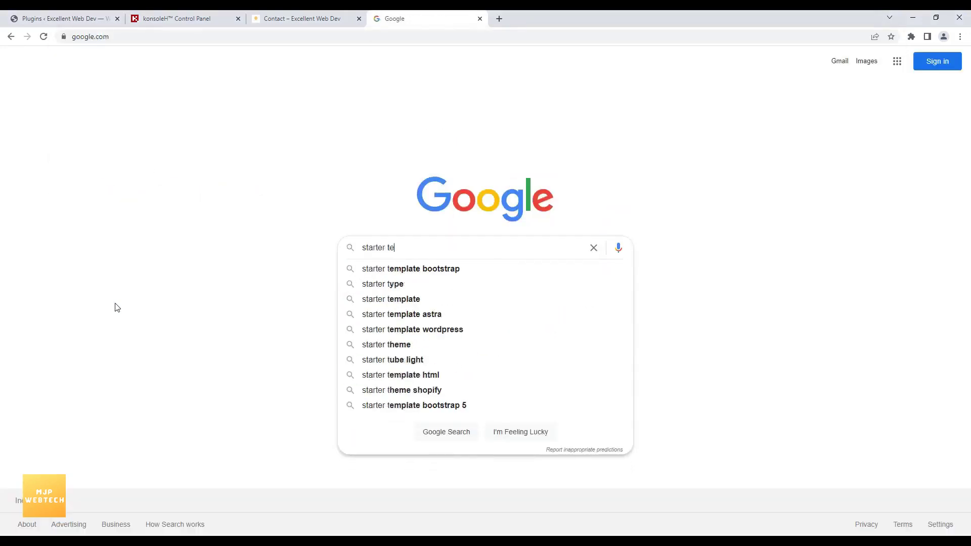
{"action": "type", "text": "mplates "}
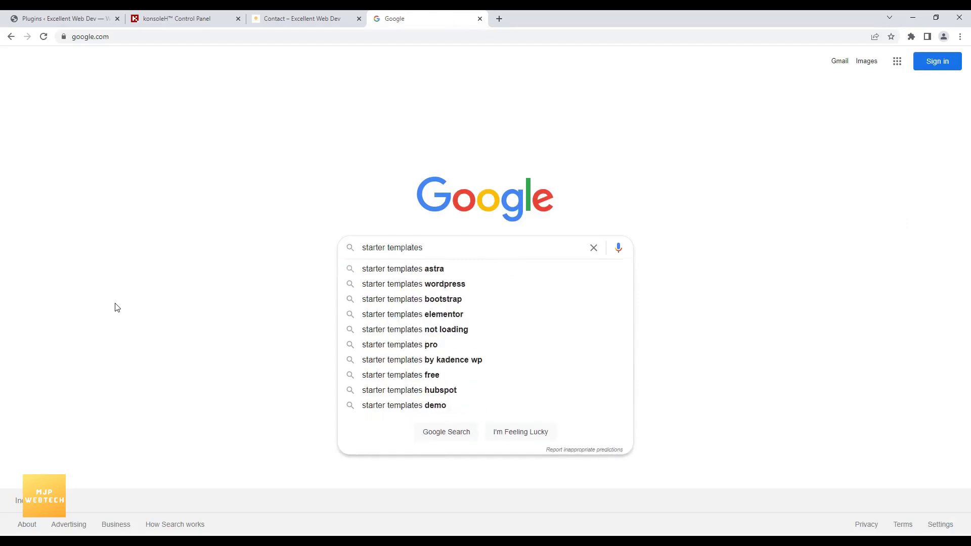
{"action": "type", "text": "a"}
{"action": "key", "text": "Down"}
{"action": "key", "text": "Return"}
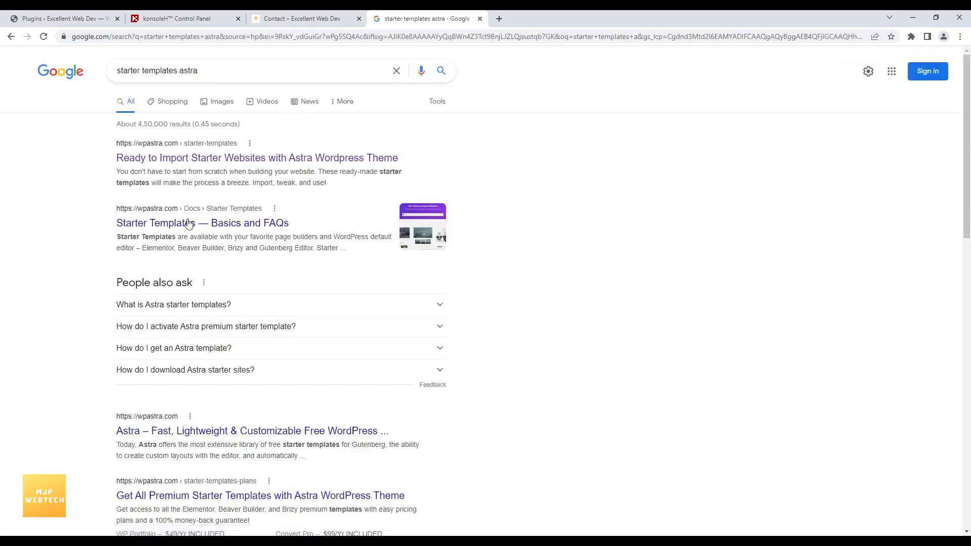
{"action": "left_click", "coordinate": [223, 159]}
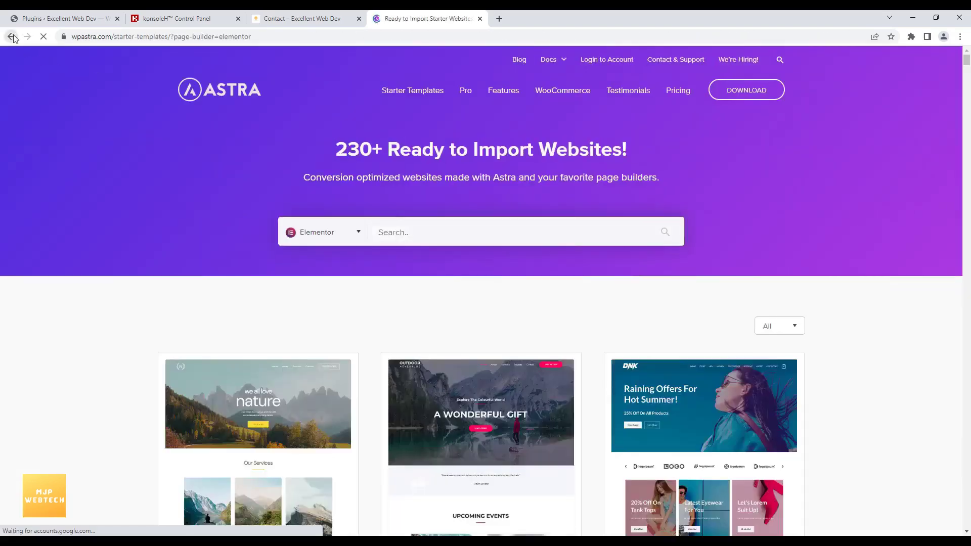
Search Google for "starter templates astra plugins download" and open the wordpress.org result for the Starter Templates plugin
{"action": "left_click", "coordinate": [11, 37]}
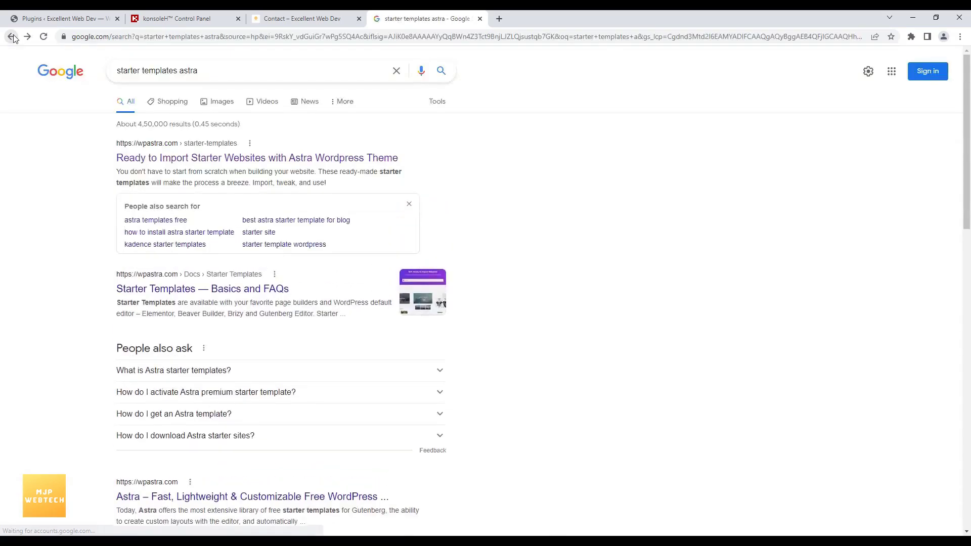
{"action": "left_click", "coordinate": [226, 64]}
{"action": "type", "text": "plugins"}
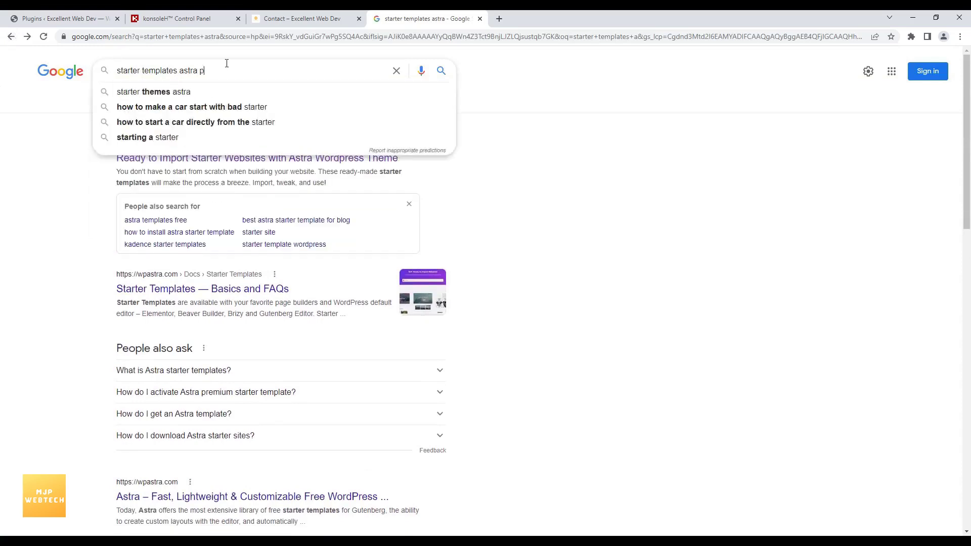
{"action": "type", "text": "wnload"}
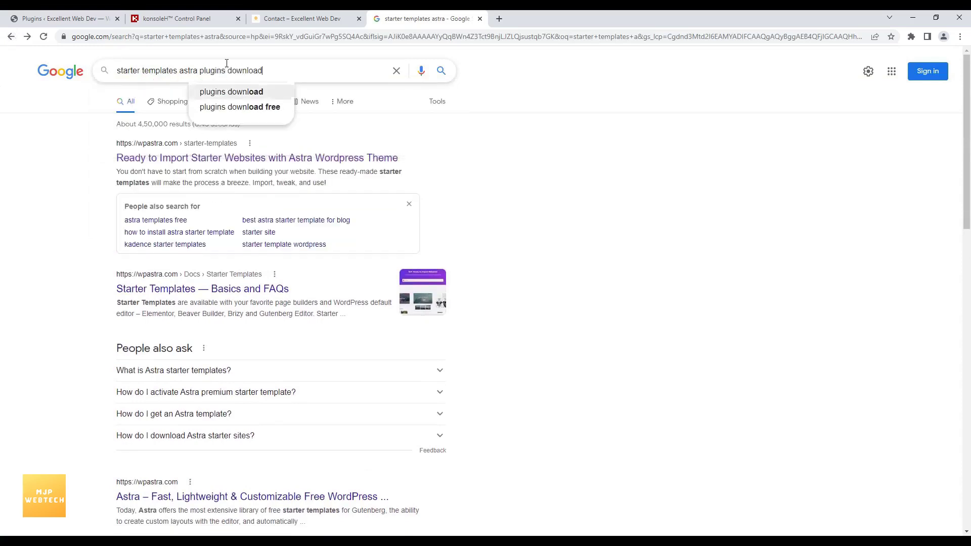
{"action": "key", "text": "Return"}
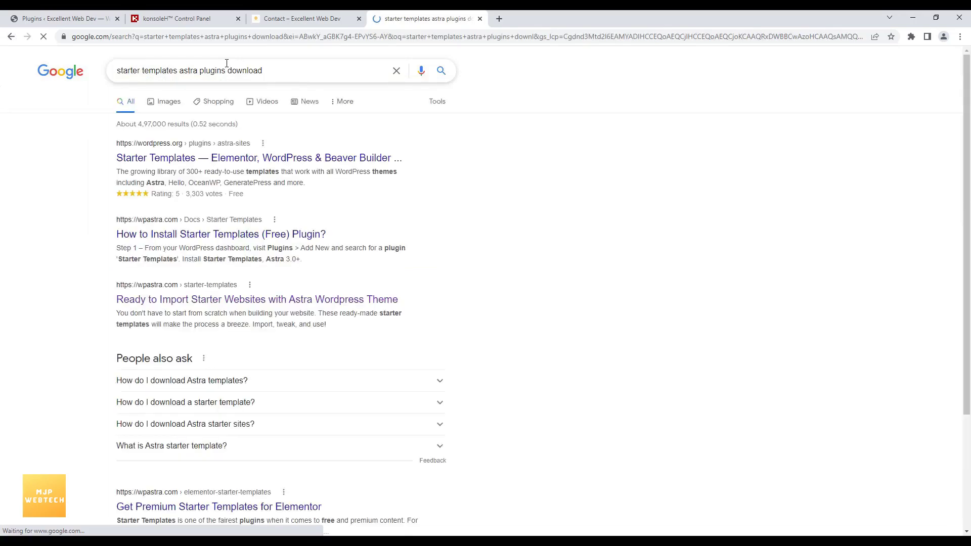
{"action": "left_click", "coordinate": [218, 165]}
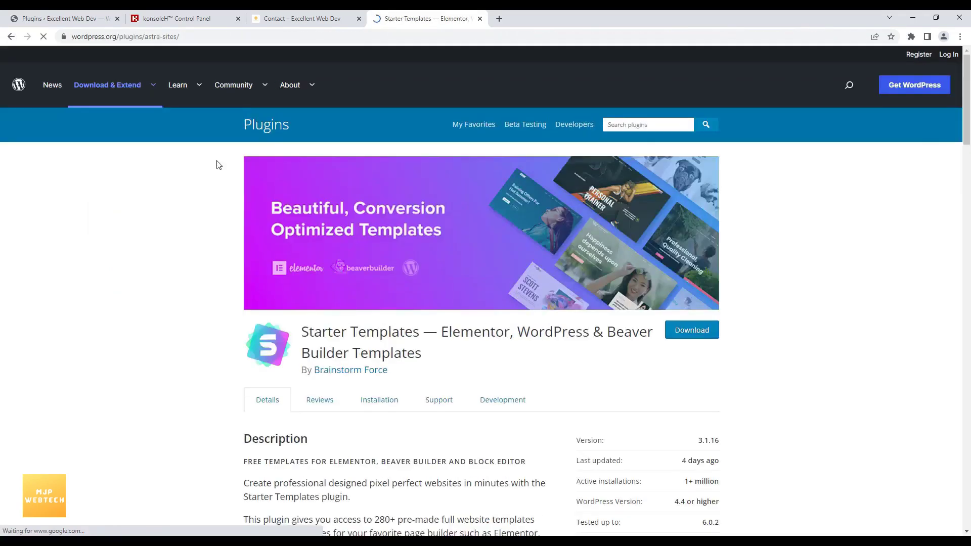
Compare the version on the plugin's wordpress.org page with the one installed on the site, and download astra-sites.3.1.16.zip
{"action": "scroll", "coordinate": [968, 174], "scroll_direction": "down", "scroll_amount": 3}
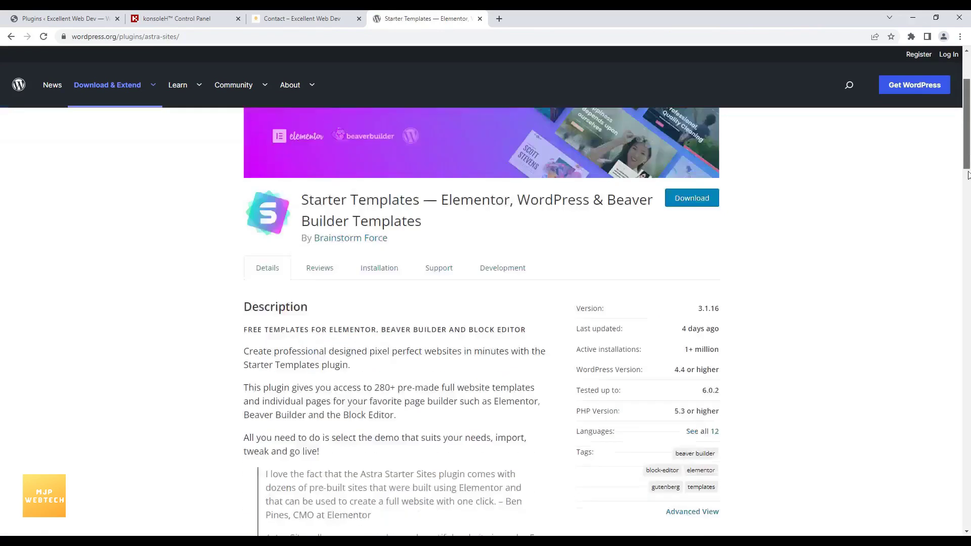
{"action": "scroll", "coordinate": [968, 175], "scroll_direction": "down", "scroll_amount": 4}
{"action": "scroll", "coordinate": [899, 213], "scroll_direction": "up", "scroll_amount": 3}
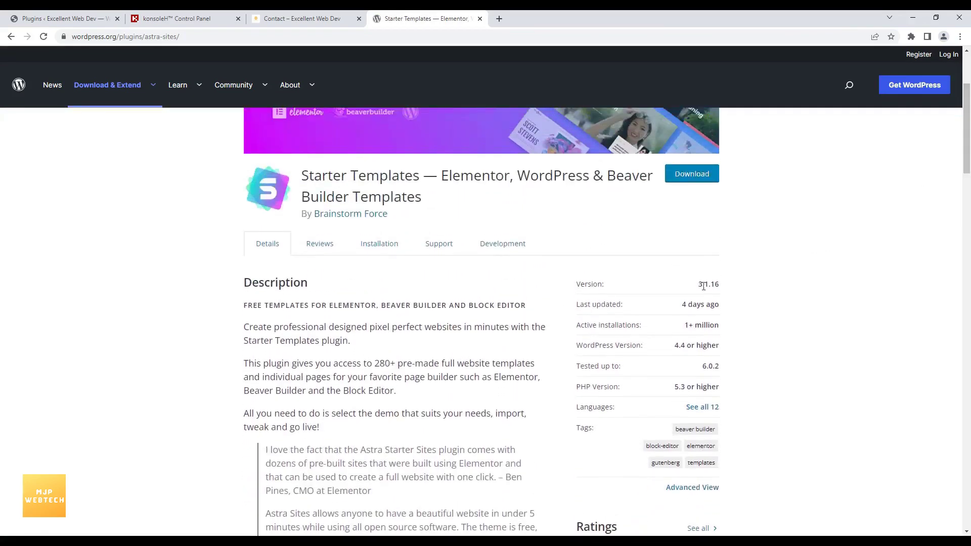
{"action": "left_click_drag", "start_coordinate": [698, 291], "coordinate": [719, 283]}
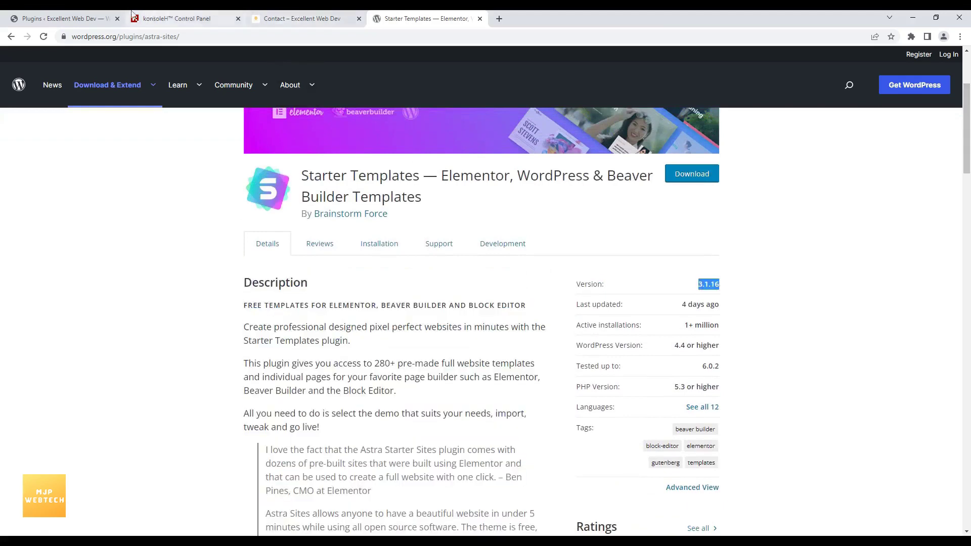
{"action": "left_click", "coordinate": [89, 14]}
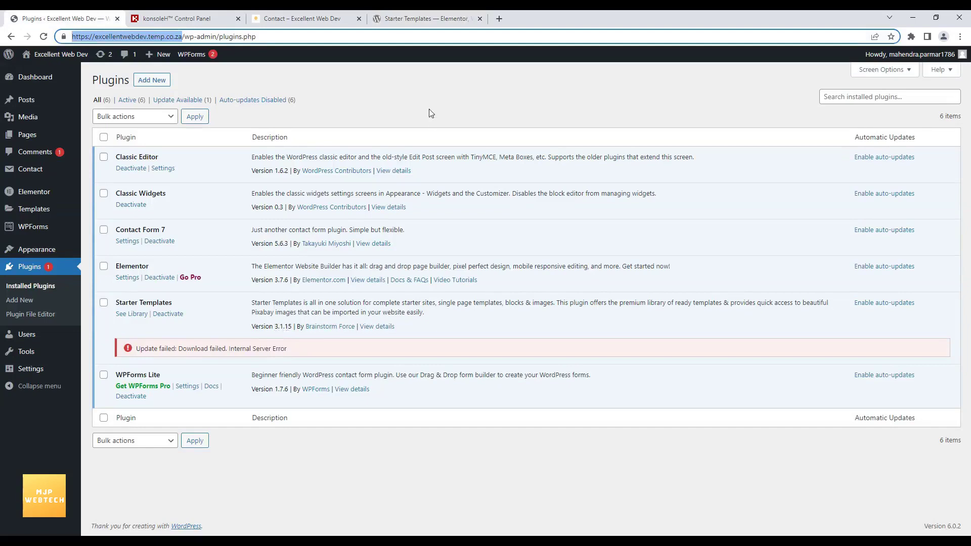
{"action": "left_click", "coordinate": [432, 15]}
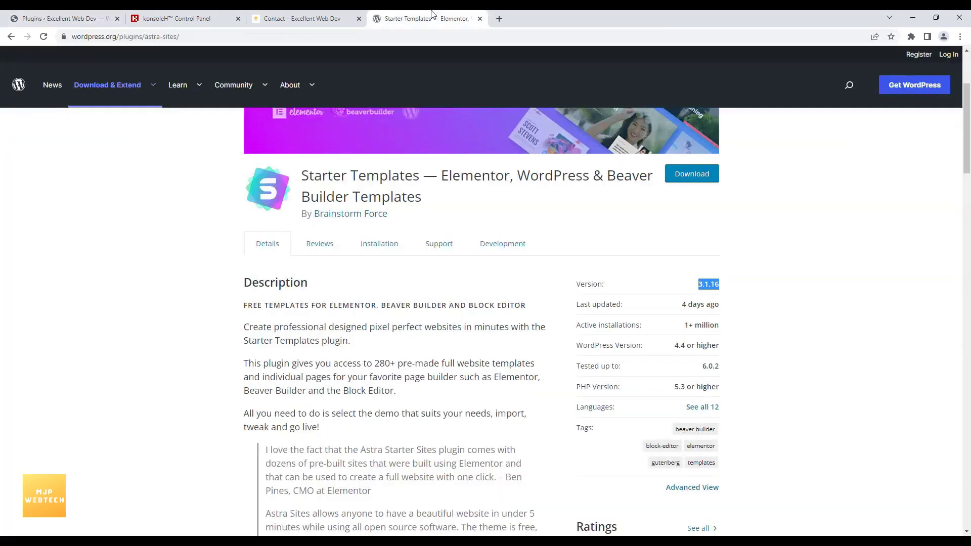
{"action": "mouse_move", "coordinate": [967, 134]}
{"action": "left_mouse_down"}
{"action": "mouse_move", "coordinate": [968, 161]}
{"action": "mouse_move", "coordinate": [968, 116]}
{"action": "left_mouse_up"}
{"action": "left_click", "coordinate": [707, 273]}
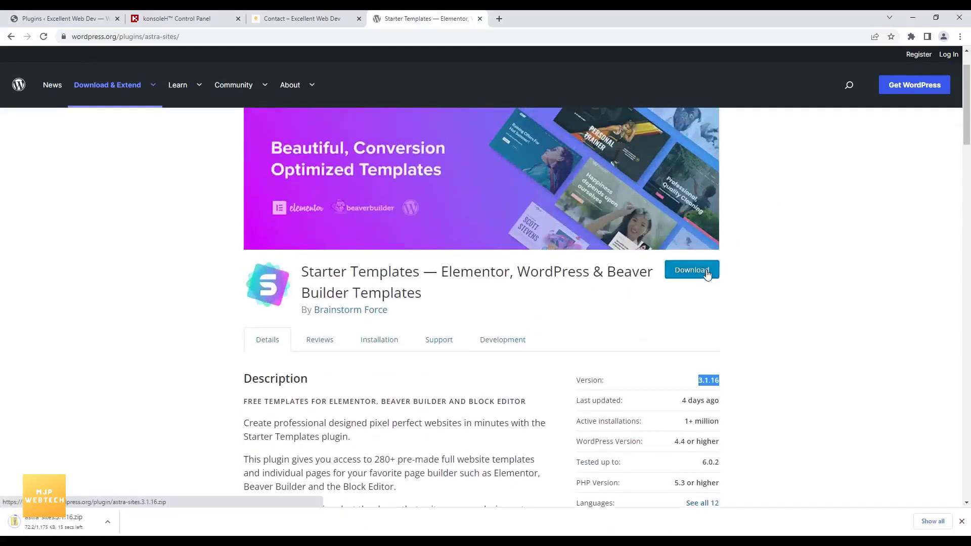
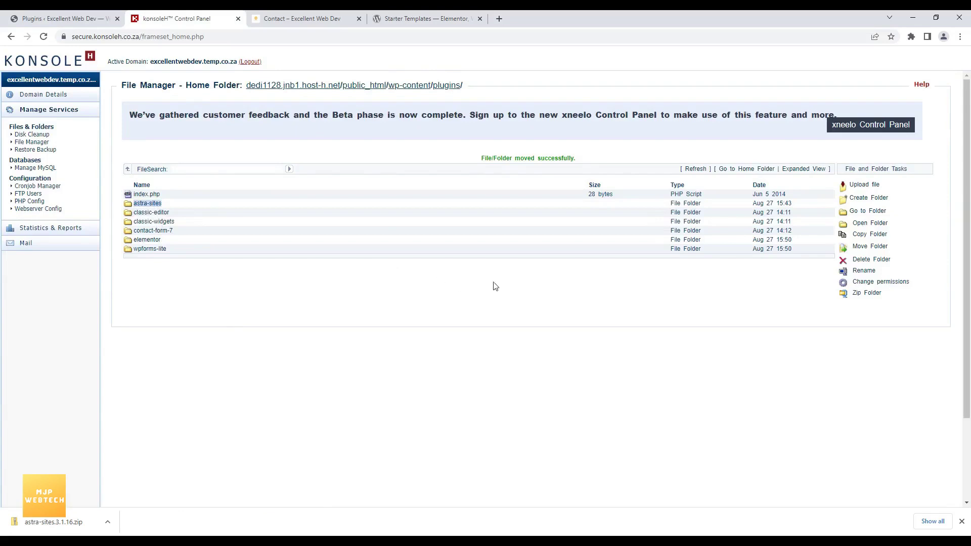
In the konsoleH file manager, rename the astra-sites folder in wp-content/plugins to astra-sites-16092022
{"action": "left_click", "coordinate": [869, 271]}
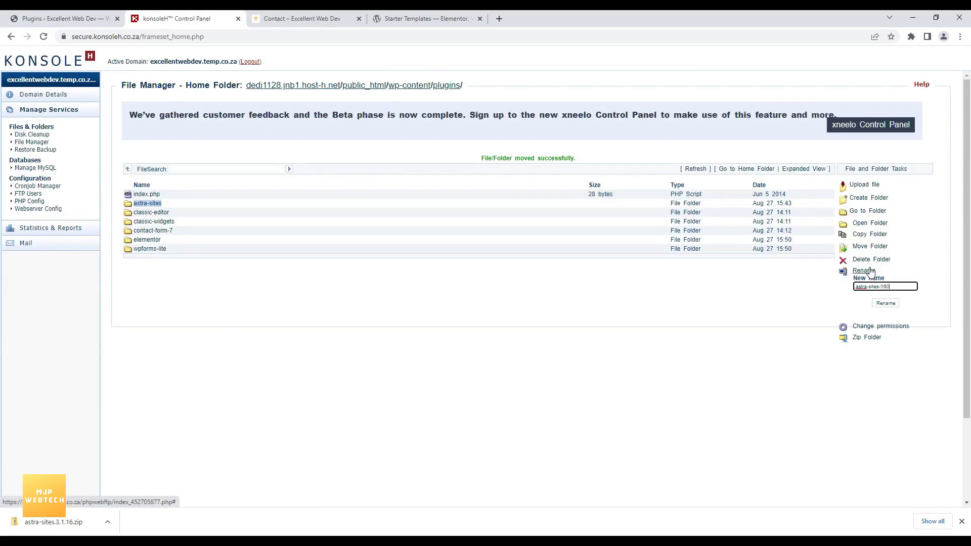
{"action": "left_click", "coordinate": [885, 303]}
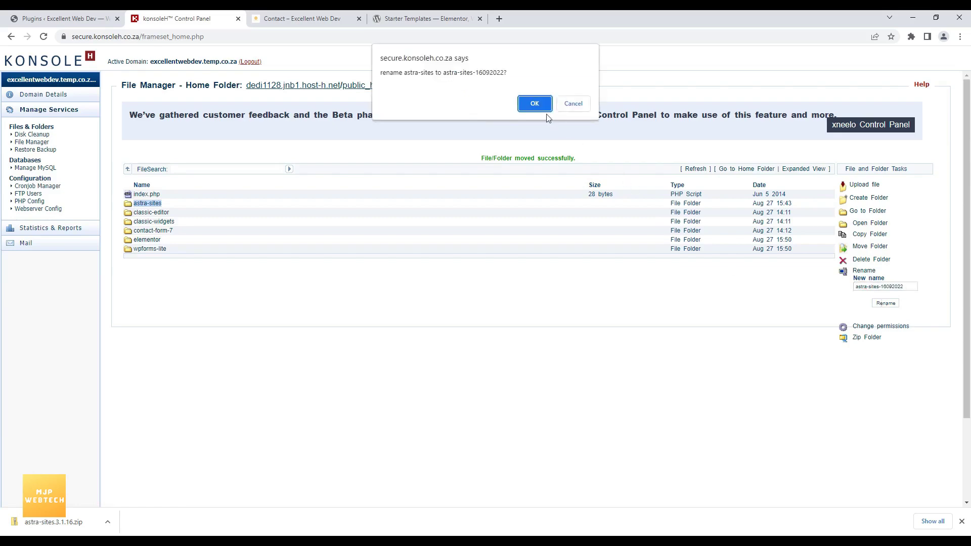
{"action": "left_click", "coordinate": [535, 103]}
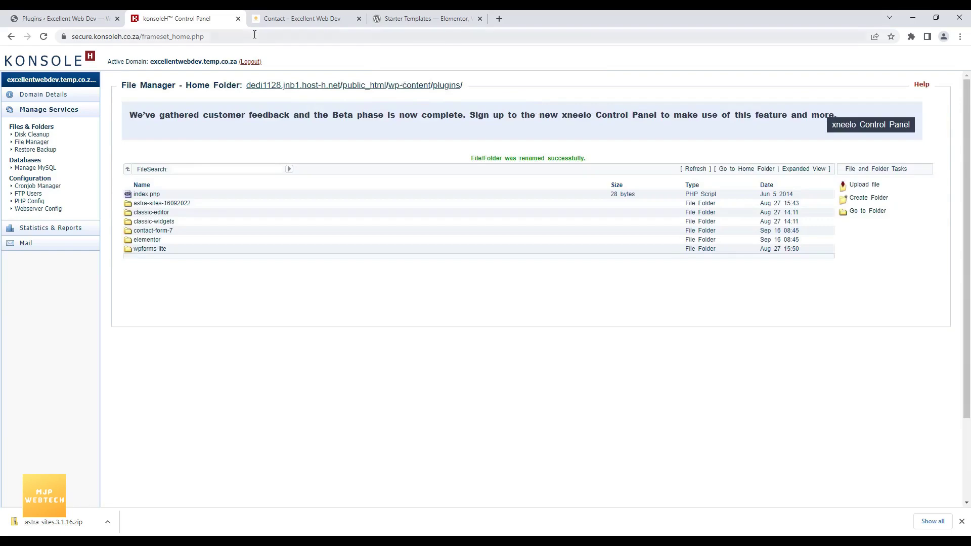
In the WordPress admin, upload astra-sites.3.1.16.zip from the Downloads folder as a new plugin and install it
{"action": "left_click", "coordinate": [74, 15]}
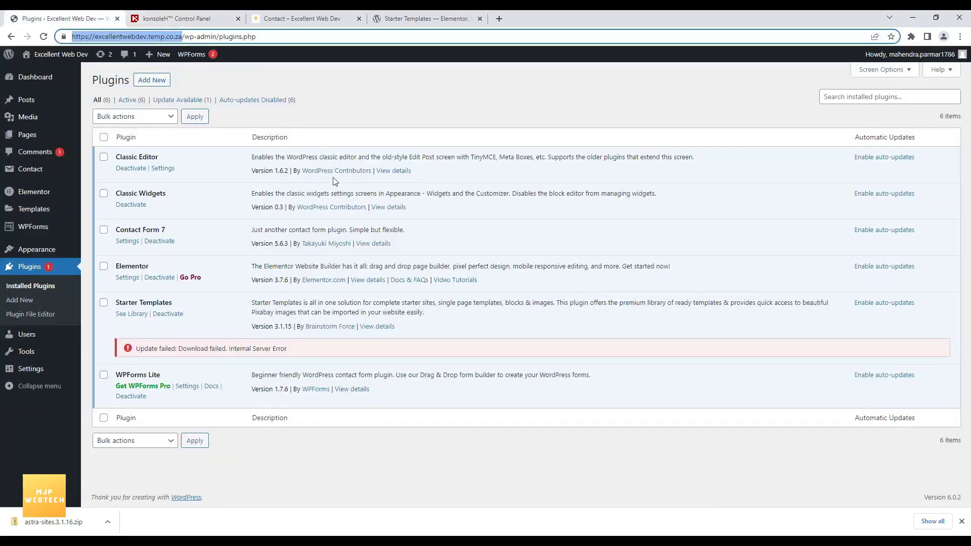
{"action": "left_click", "coordinate": [969, 172]}
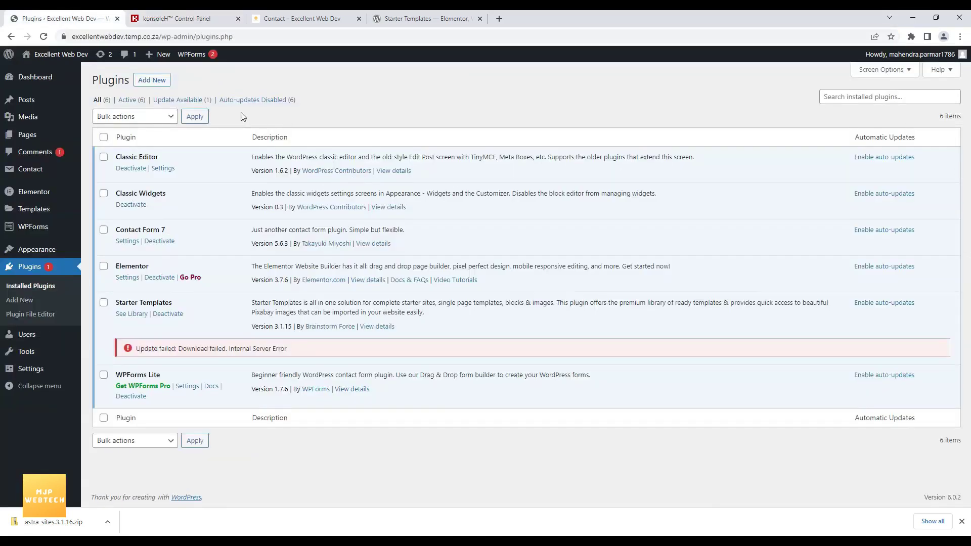
{"action": "left_click", "coordinate": [162, 82]}
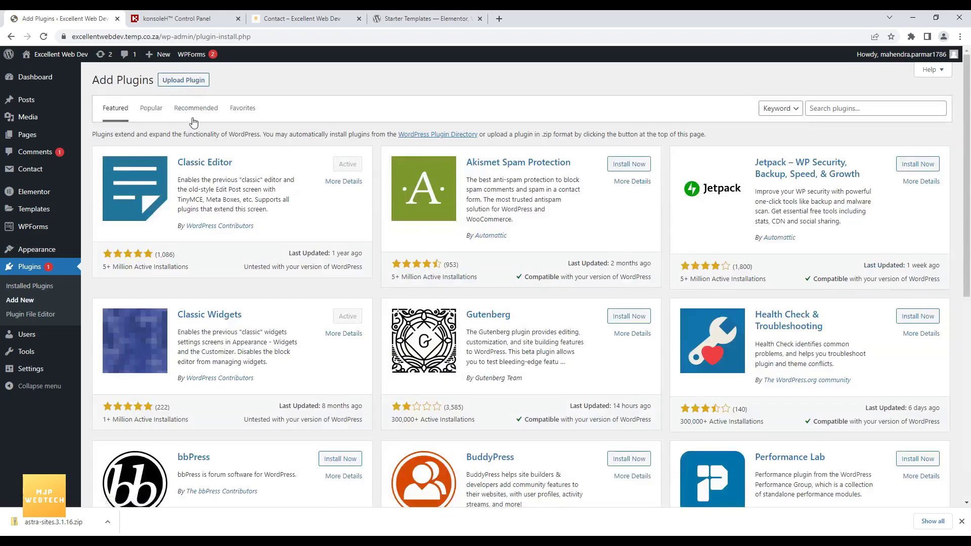
{"action": "left_click", "coordinate": [183, 83]}
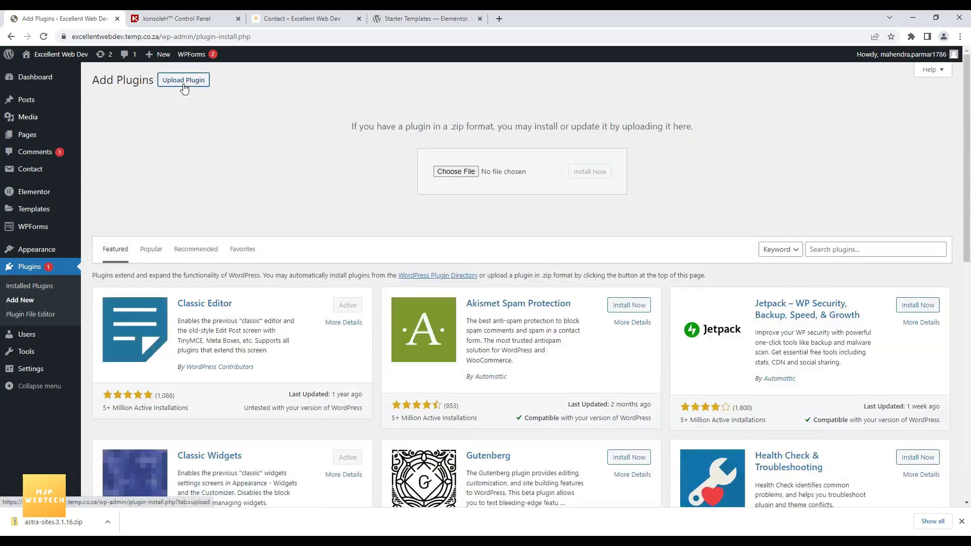
{"action": "left_click", "coordinate": [442, 173]}
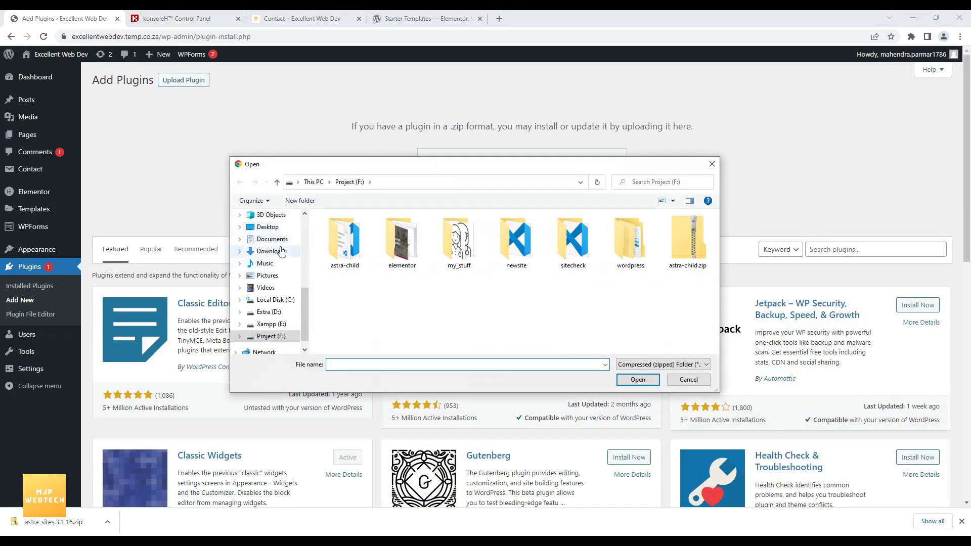
{"action": "left_click", "coordinate": [282, 251]}
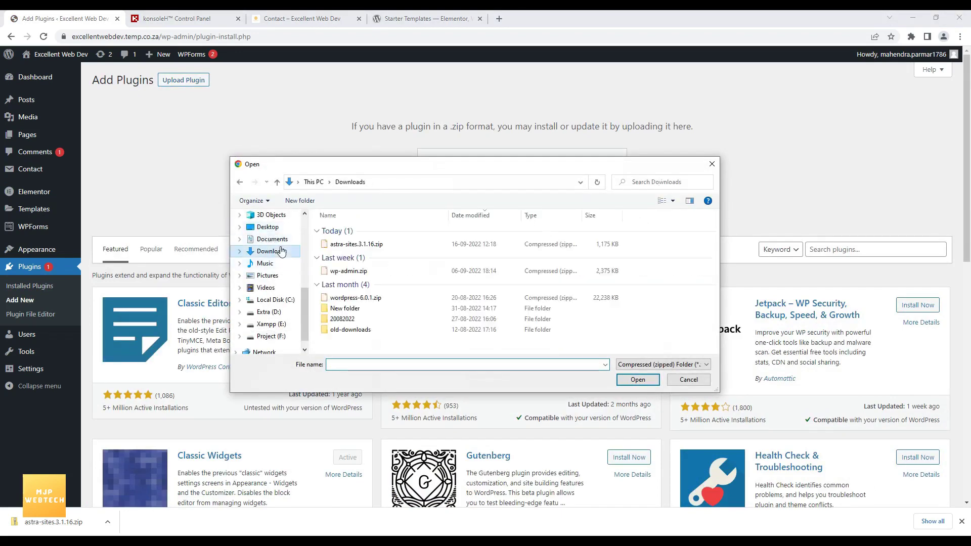
{"action": "left_click", "coordinate": [344, 247]}
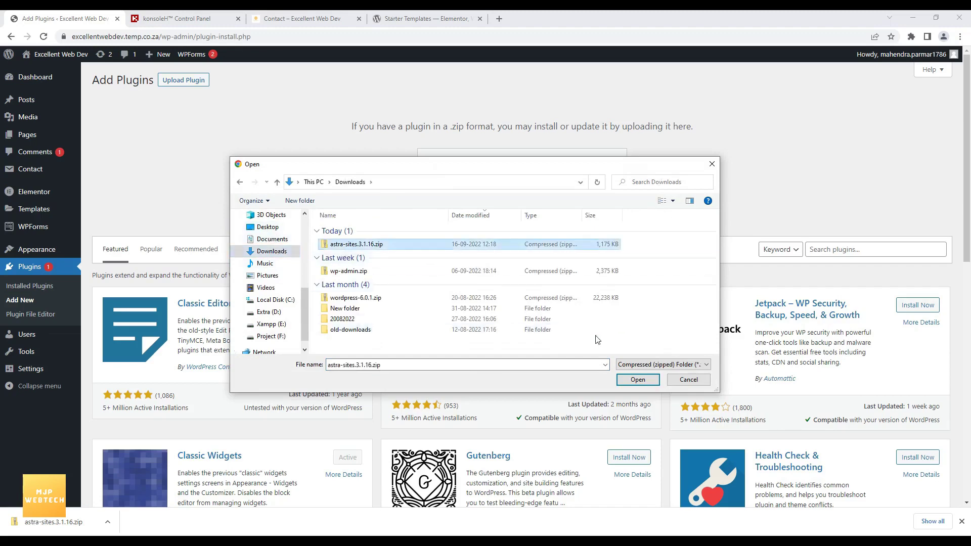
{"action": "left_click", "coordinate": [626, 378]}
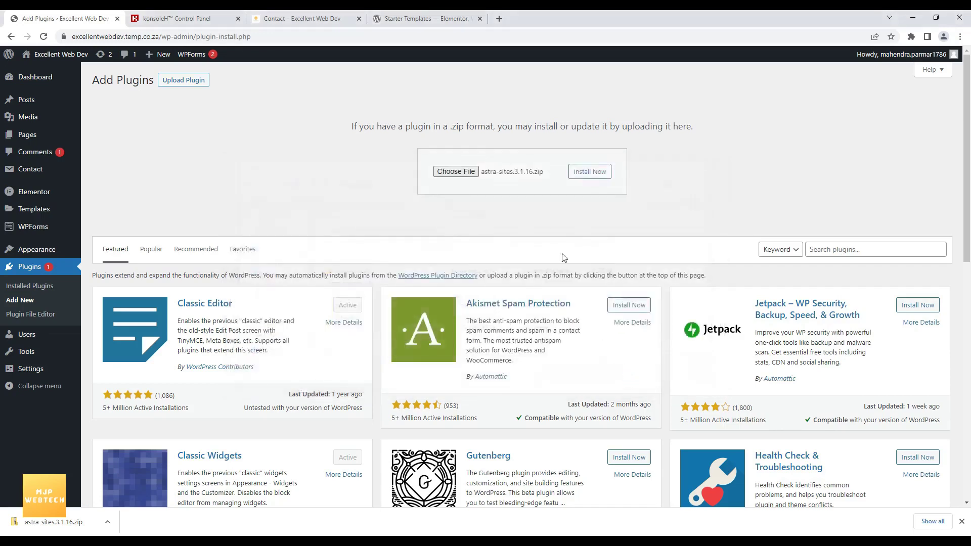
{"action": "left_click", "coordinate": [592, 174]}
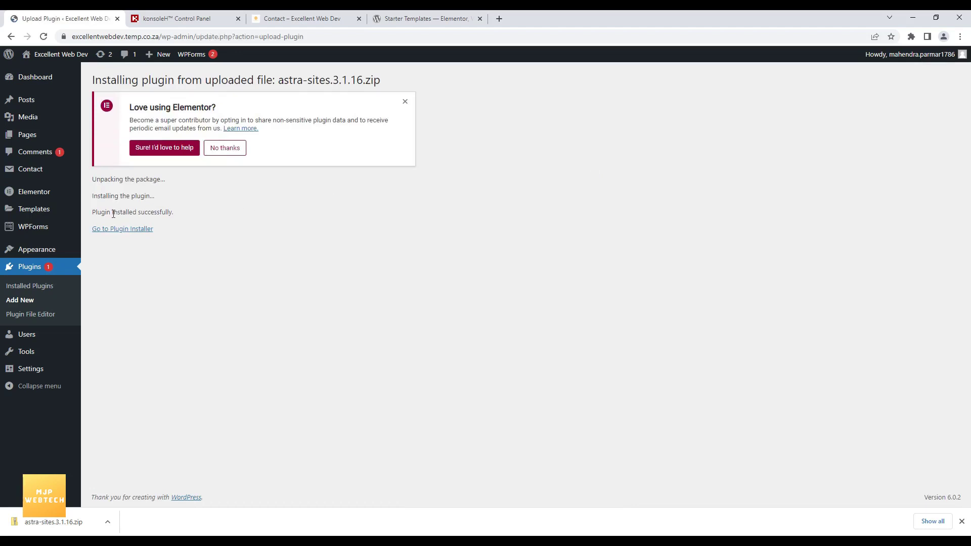
Check the plugin installation result and the Starter Templates version in the list of installed plugins
{"action": "left_click_drag", "start_coordinate": [93, 210], "coordinate": [178, 213]}
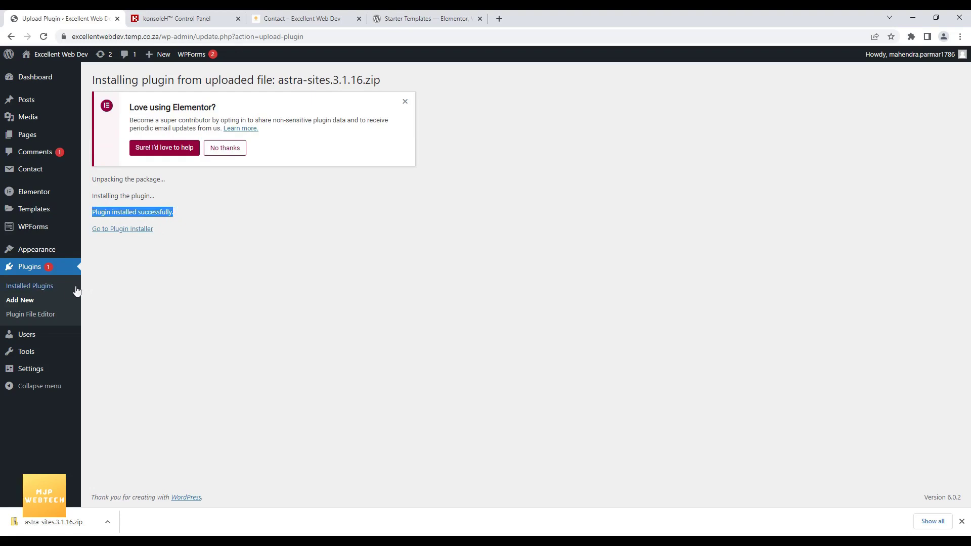
{"action": "left_click", "coordinate": [47, 287]}
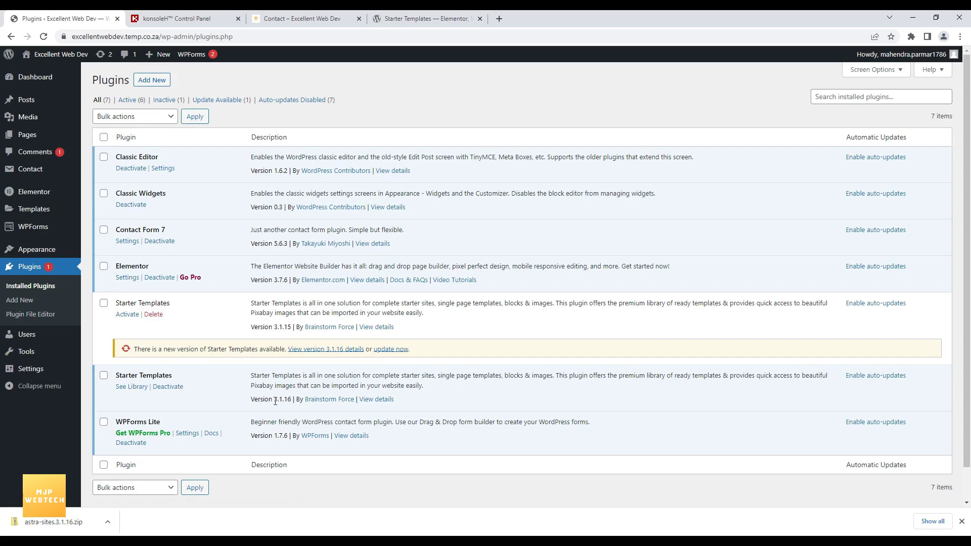
{"action": "left_click_drag", "start_coordinate": [275, 399], "coordinate": [292, 408]}
Go through the site's Home, Services, About and Contact pages to check their layout after the manual Starter Templates update
{"action": "left_click", "coordinate": [297, 15]}
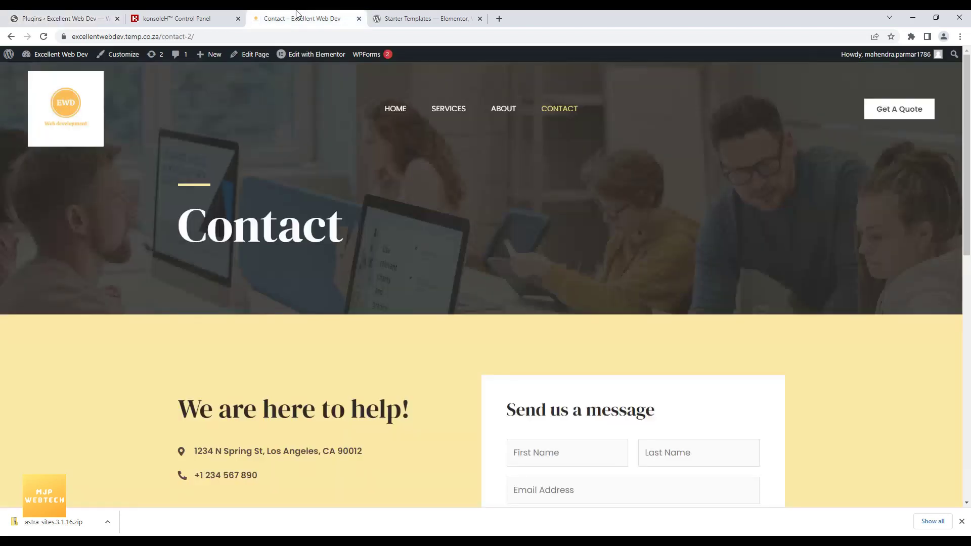
{"action": "left_click", "coordinate": [394, 109]}
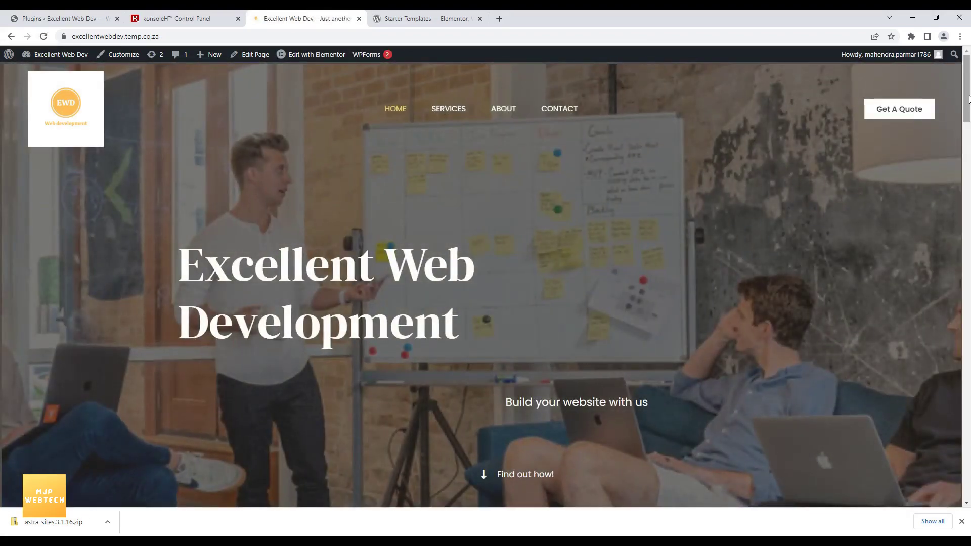
{"action": "mouse_move", "coordinate": [968, 99]}
{"action": "left_mouse_down"}
{"action": "mouse_move", "coordinate": [968, 349]}
{"action": "mouse_move", "coordinate": [968, 101]}
{"action": "left_mouse_up"}
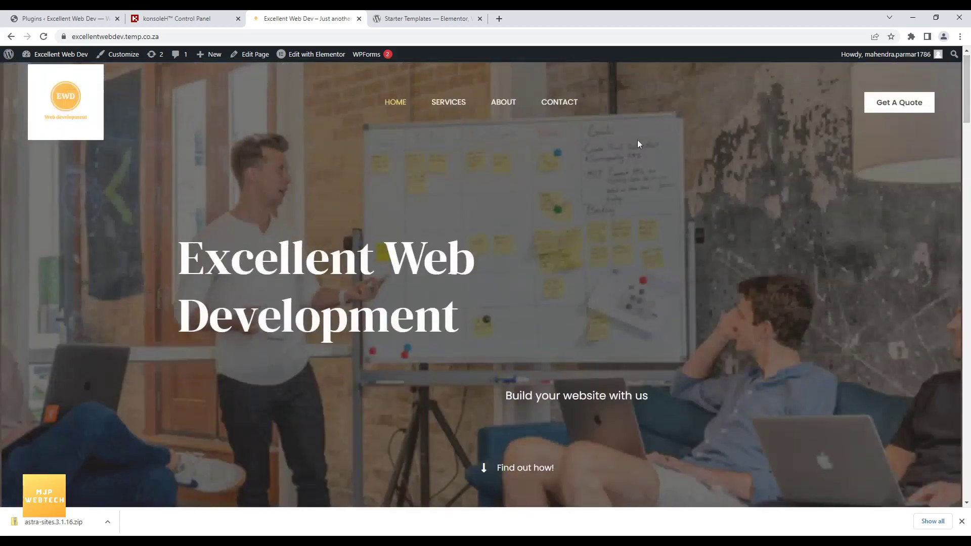
{"action": "left_click", "coordinate": [457, 102]}
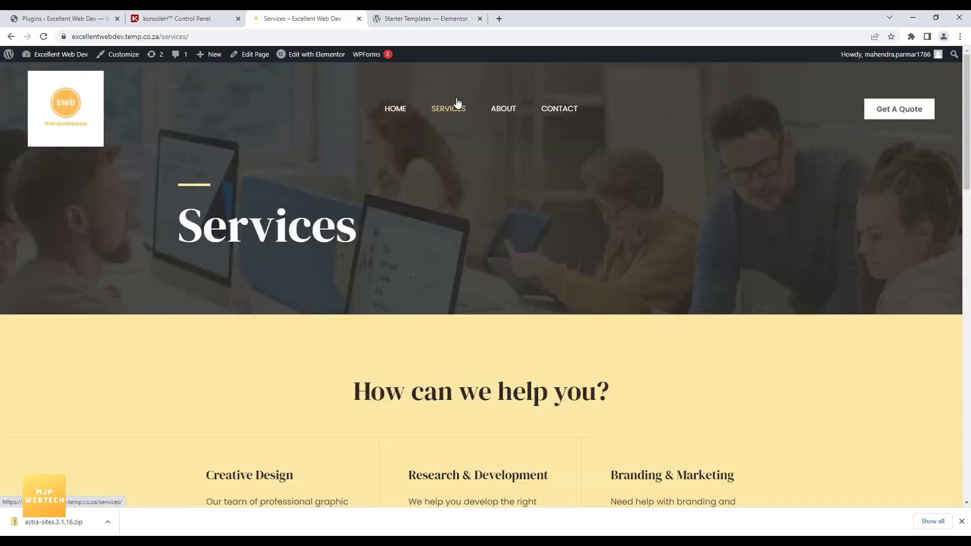
{"action": "left_click_drag", "start_coordinate": [968, 122], "coordinate": [900, 174]}
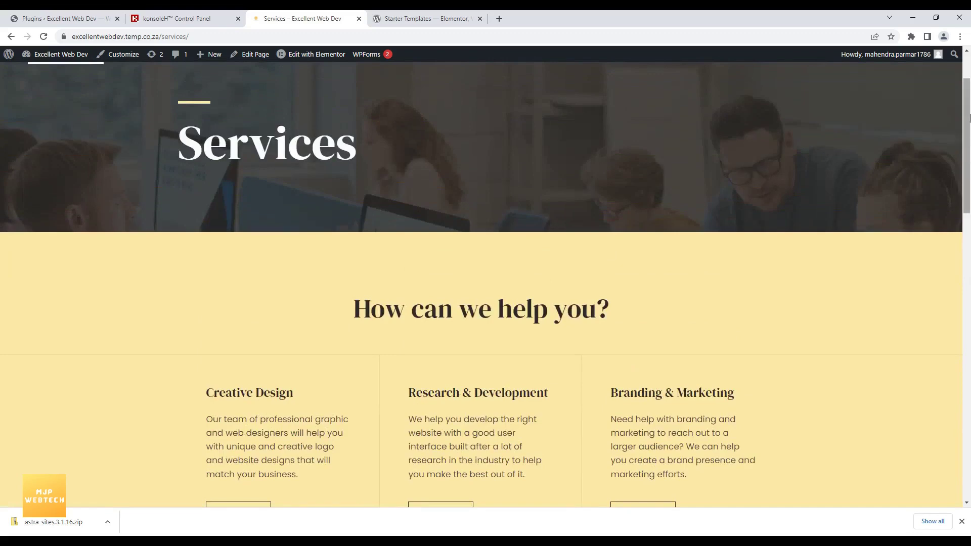
{"action": "left_click_drag", "start_coordinate": [968, 111], "coordinate": [968, 81]}
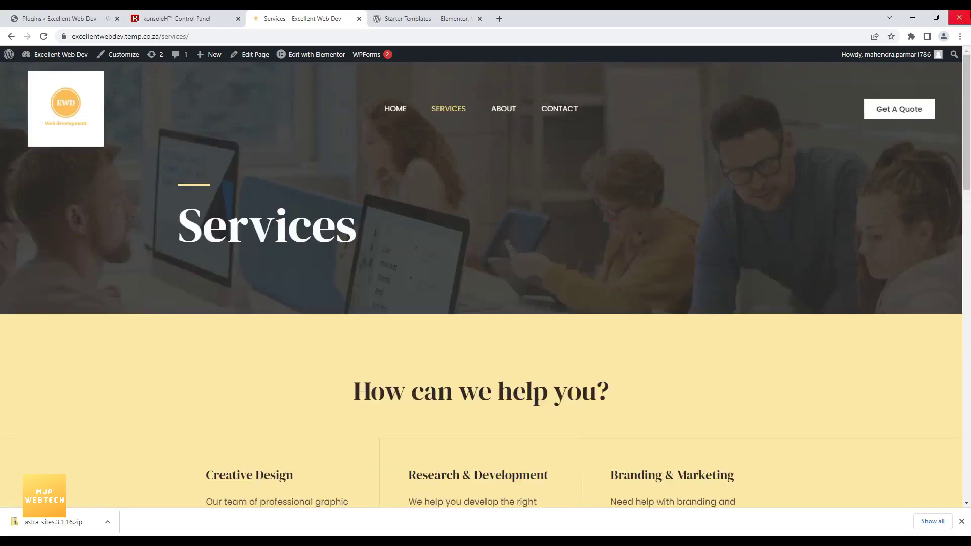
{"action": "left_click", "coordinate": [507, 113]}
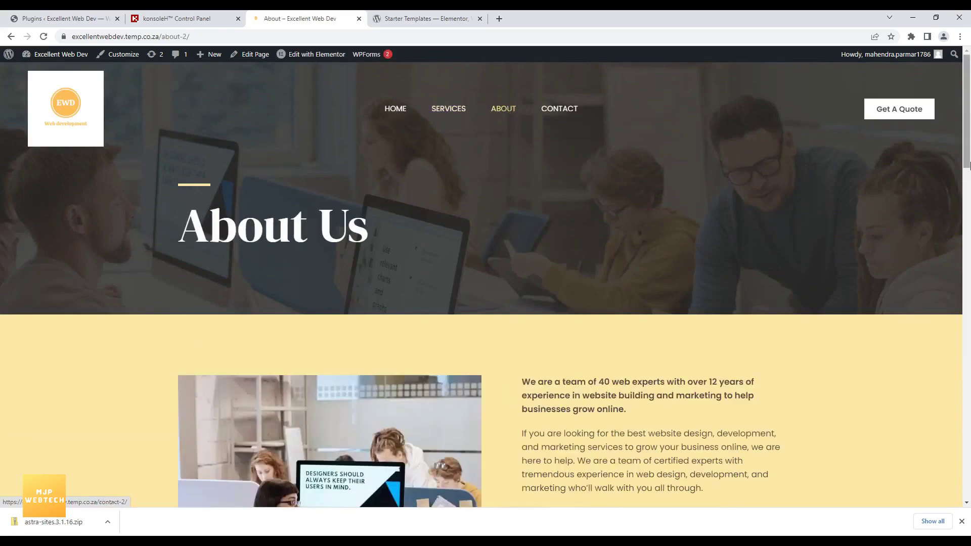
{"action": "mouse_move", "coordinate": [968, 146]}
{"action": "left_mouse_down"}
{"action": "mouse_move", "coordinate": [954, 390]}
{"action": "mouse_move", "coordinate": [940, 450]}
{"action": "mouse_move", "coordinate": [968, 134]}
{"action": "left_mouse_up"}
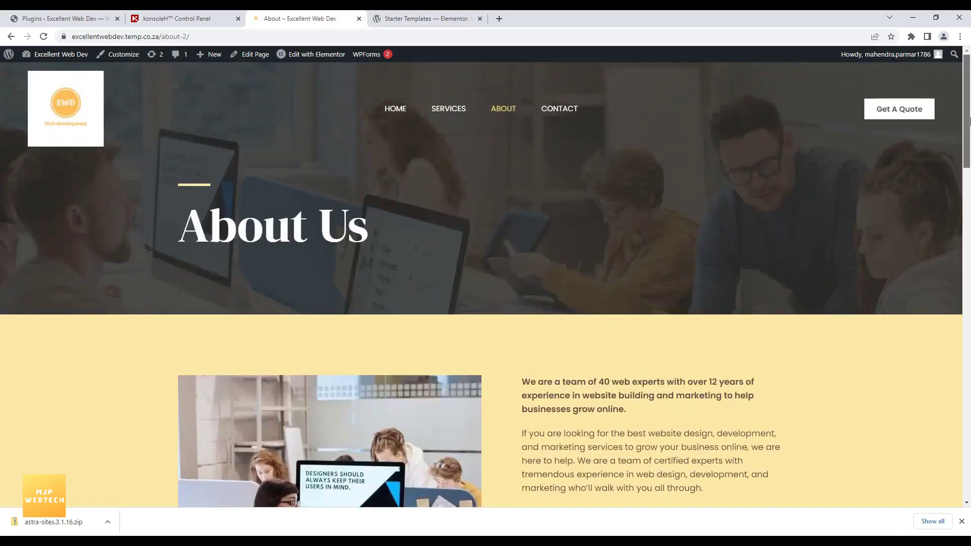
{"action": "left_click", "coordinate": [559, 119]}
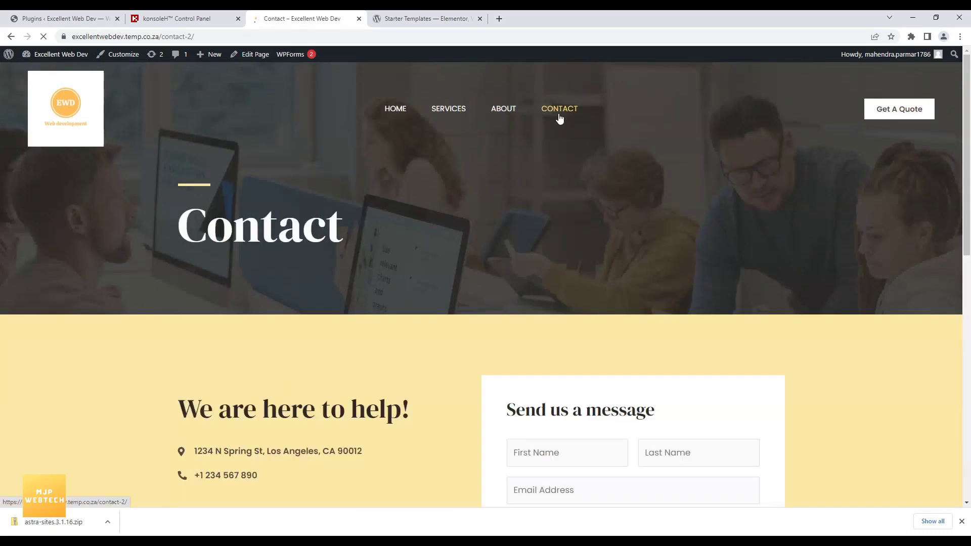
Look over the Contact page and return to the list of installed plugins in the WordPress admin
{"action": "left_click_drag", "start_coordinate": [962, 240], "coordinate": [968, 187]}
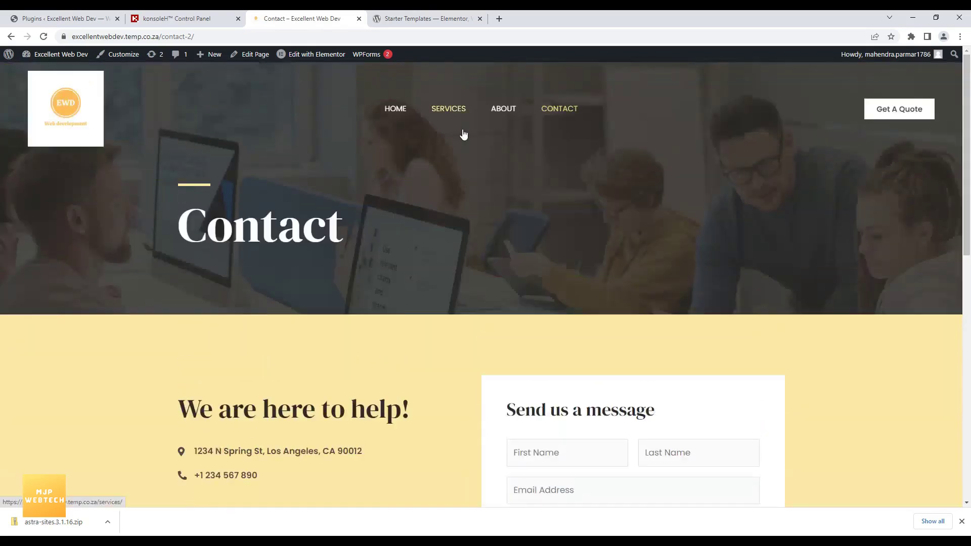
{"action": "left_click", "coordinate": [74, 16]}
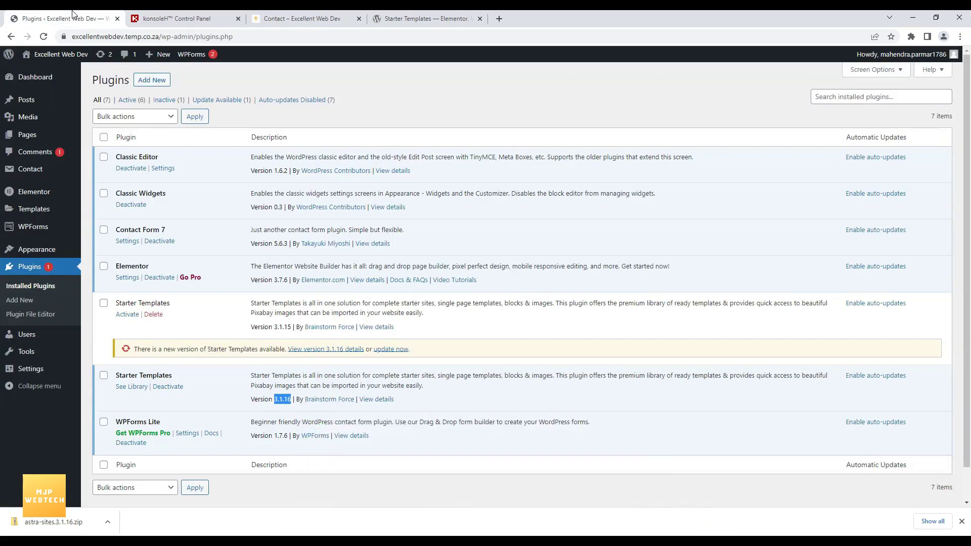
In the konsoleH file manager, compress the astra-sites-16092022 folder in wp-content/plugins into a zip archive
{"action": "left_click", "coordinate": [192, 18]}
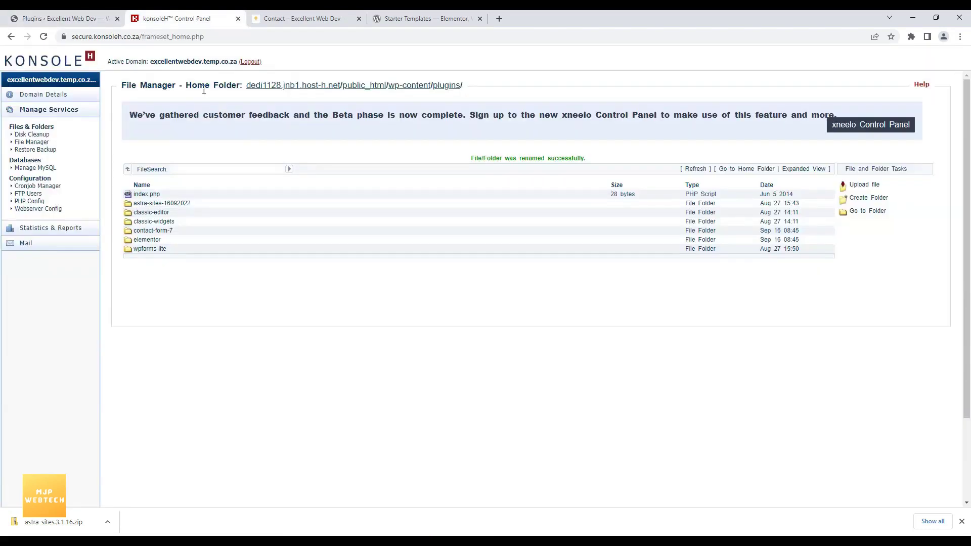
{"action": "left_click", "coordinate": [178, 204]}
{"action": "right_click", "coordinate": [178, 205]}
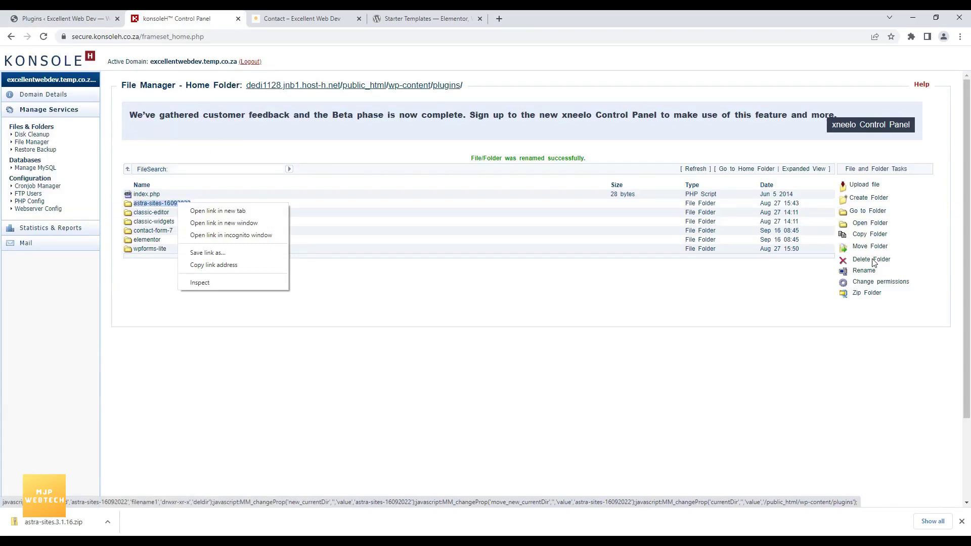
{"action": "left_click", "coordinate": [601, 349]}
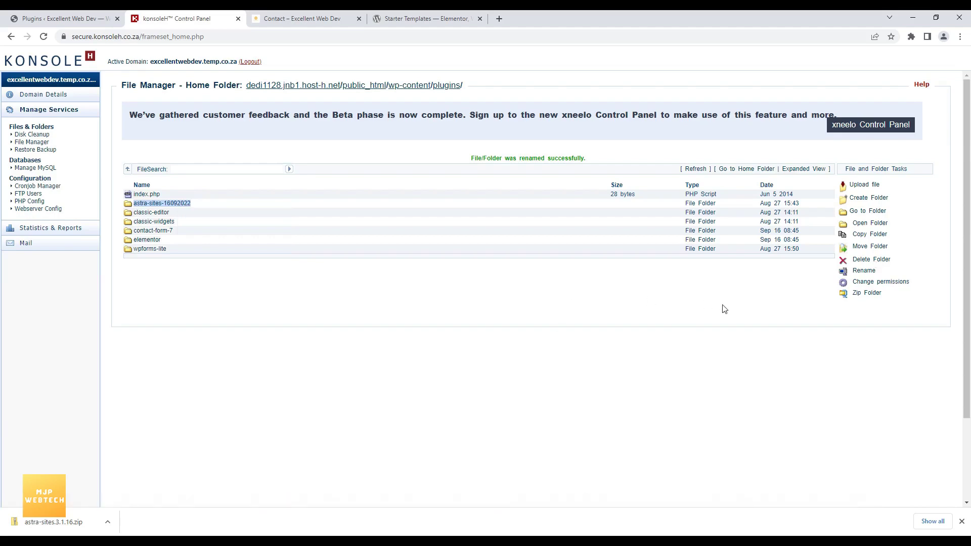
{"action": "left_click", "coordinate": [873, 296]}
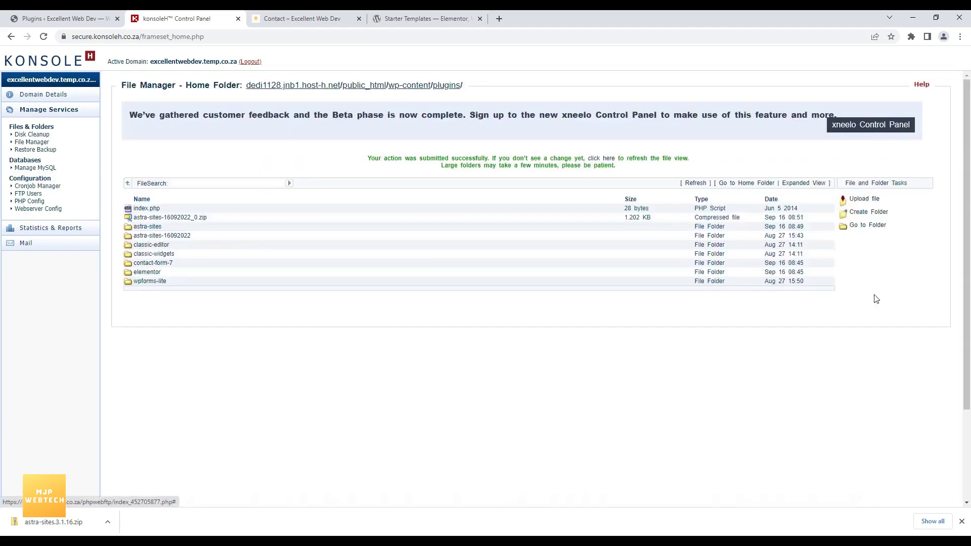
Delete the uncompressed astra-sites-16092022 folder from wp-content/plugins
{"action": "left_click", "coordinate": [185, 238]}
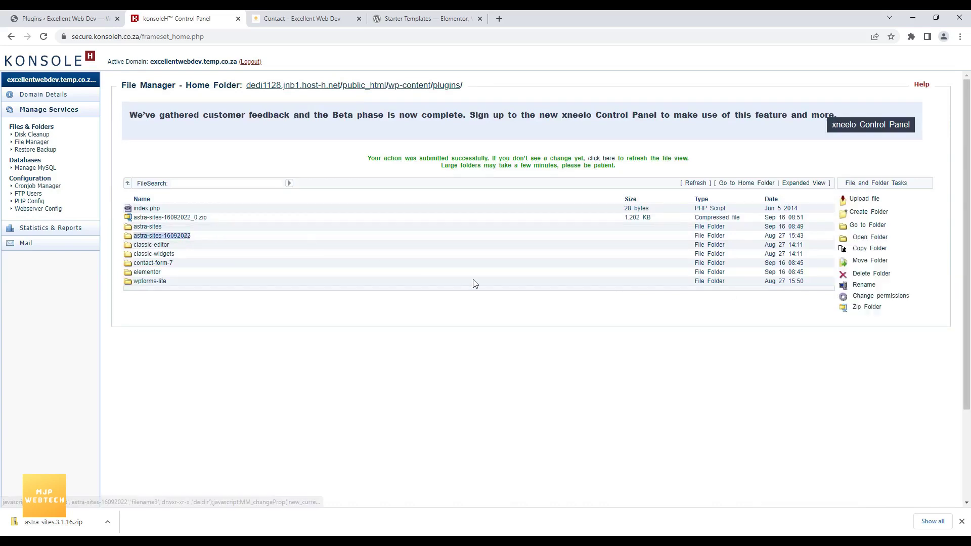
{"action": "left_click", "coordinate": [870, 275]}
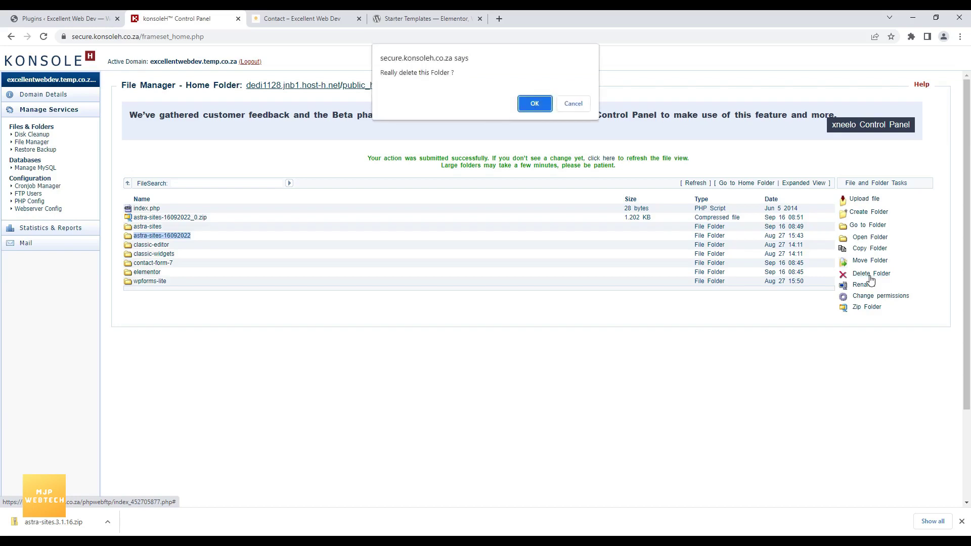
{"action": "left_click", "coordinate": [534, 103]}
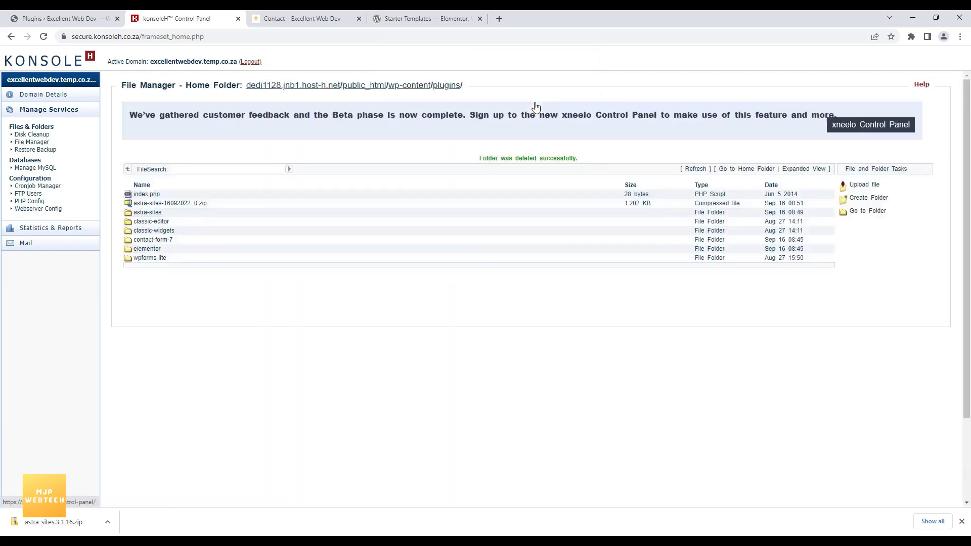
Move astra-sites-16092022_0.zip from the plugins folder to /public_html/plugins_backup
{"action": "left_click", "coordinate": [195, 203]}
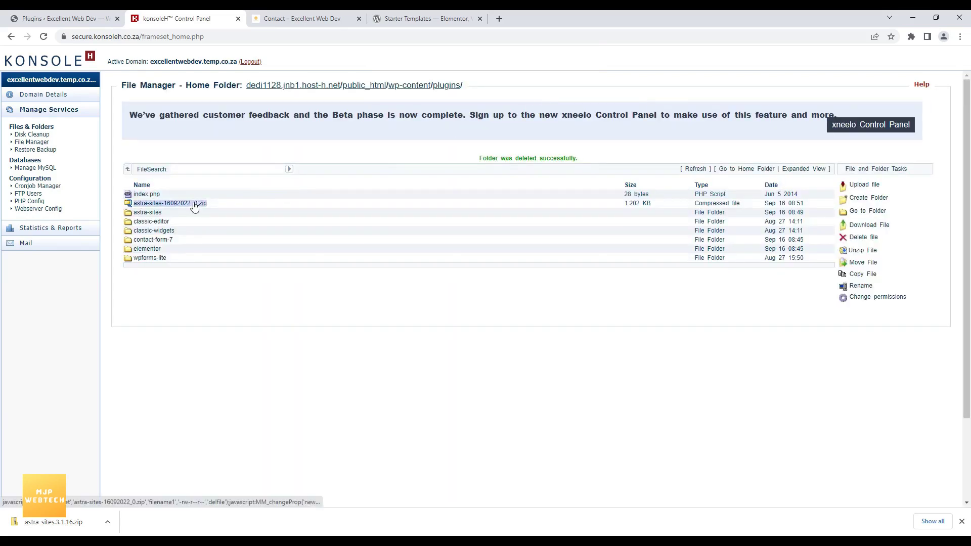
{"action": "left_click", "coordinate": [861, 263]}
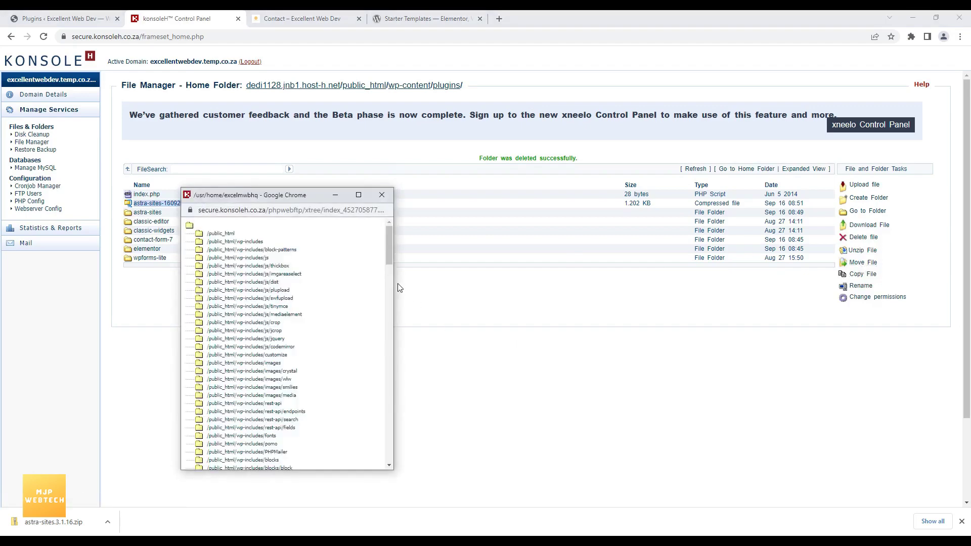
{"action": "left_click_drag", "start_coordinate": [387, 247], "coordinate": [386, 427]}
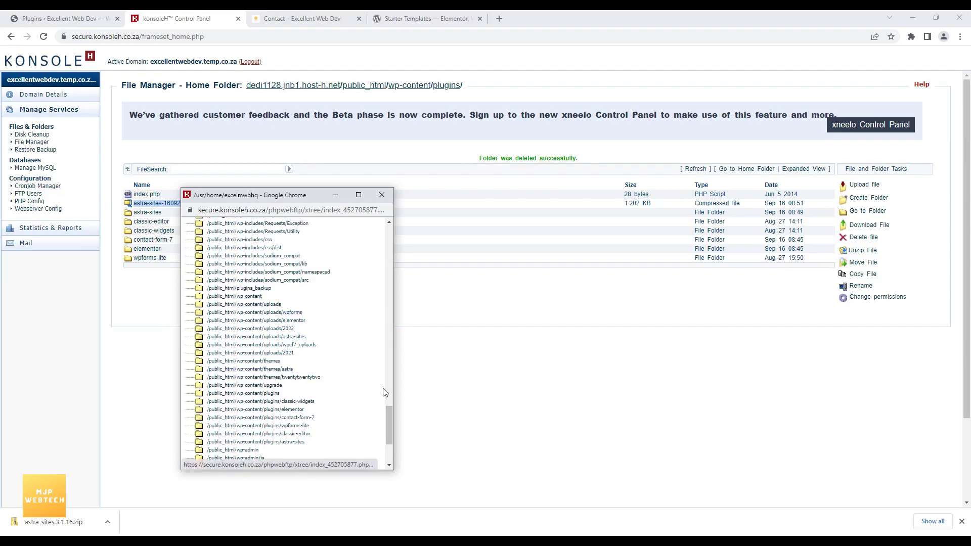
{"action": "mouse_move", "coordinate": [390, 417]}
{"action": "left_mouse_down"}
{"action": "mouse_move", "coordinate": [389, 430]}
{"action": "mouse_move", "coordinate": [393, 406]}
{"action": "left_mouse_up"}
{"action": "mouse_move", "coordinate": [394, 399]}
{"action": "left_mouse_down"}
{"action": "mouse_move", "coordinate": [393, 424]}
{"action": "mouse_move", "coordinate": [394, 327]}
{"action": "mouse_move", "coordinate": [393, 407]}
{"action": "left_mouse_up"}
{"action": "left_click", "coordinate": [253, 382]}
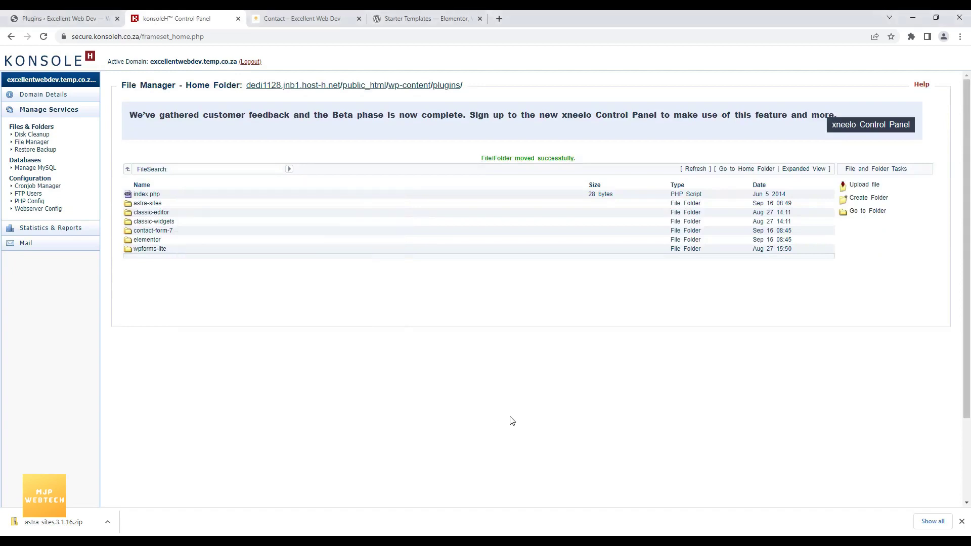
Switch to the WordPress admin and reload the list of installed plugins to check the Starter Templates entries
{"action": "left_click", "coordinate": [94, 15]}
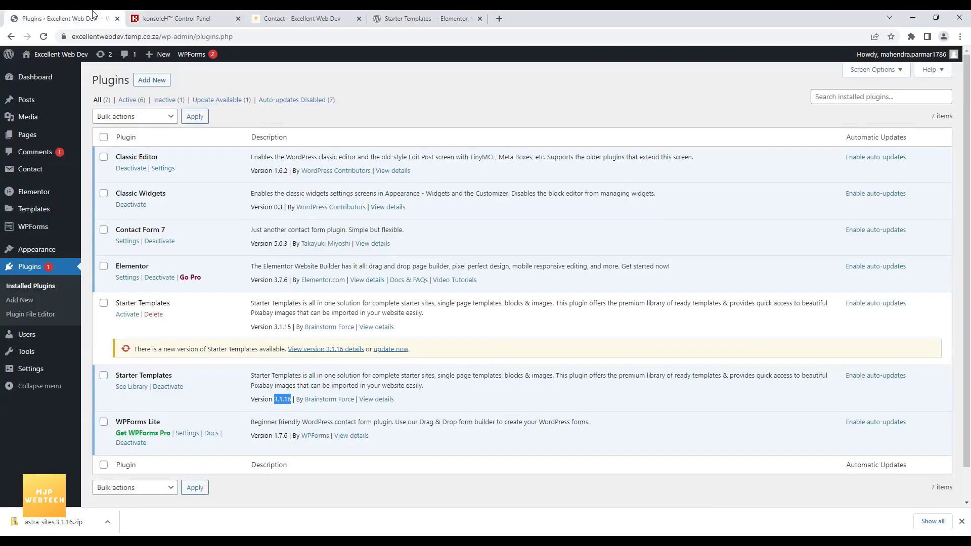
{"action": "right_click", "coordinate": [295, 122]}
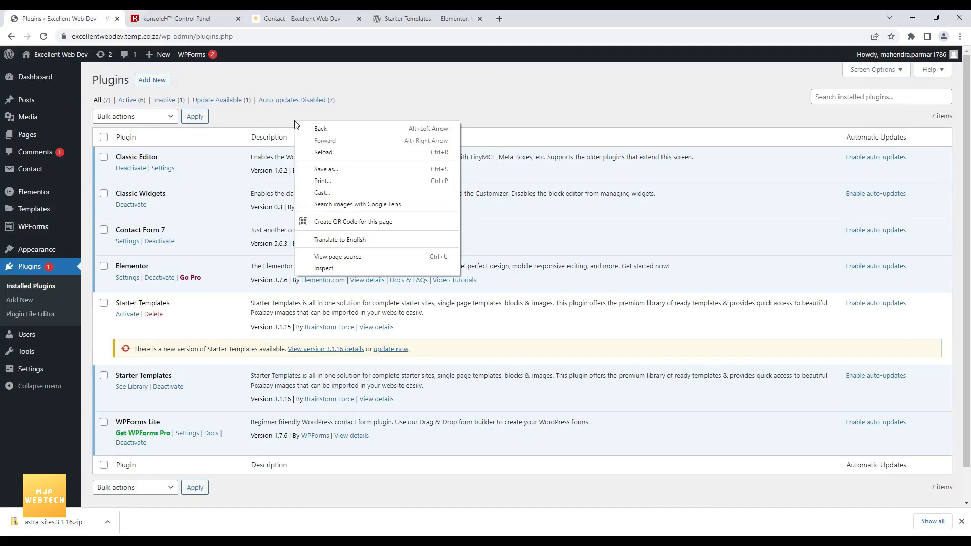
{"action": "left_click", "coordinate": [322, 152]}
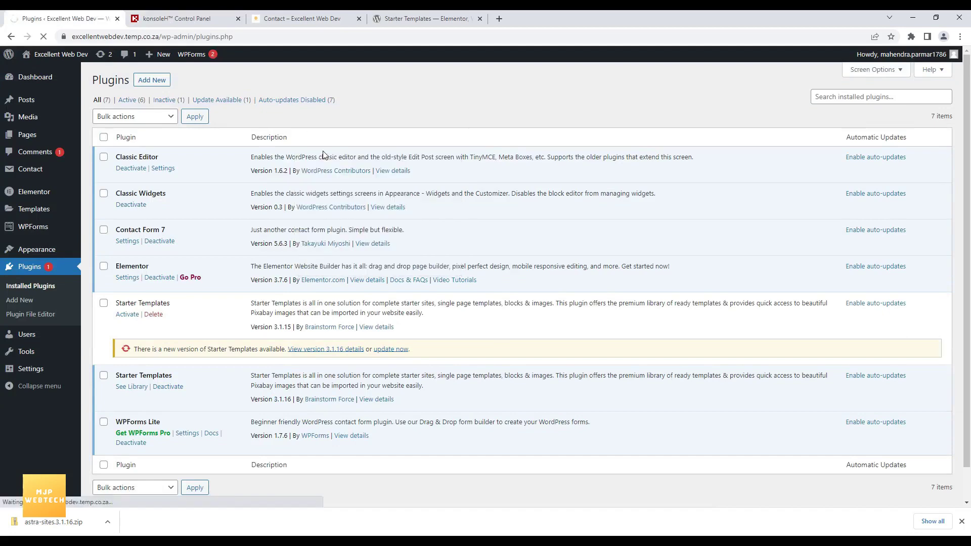